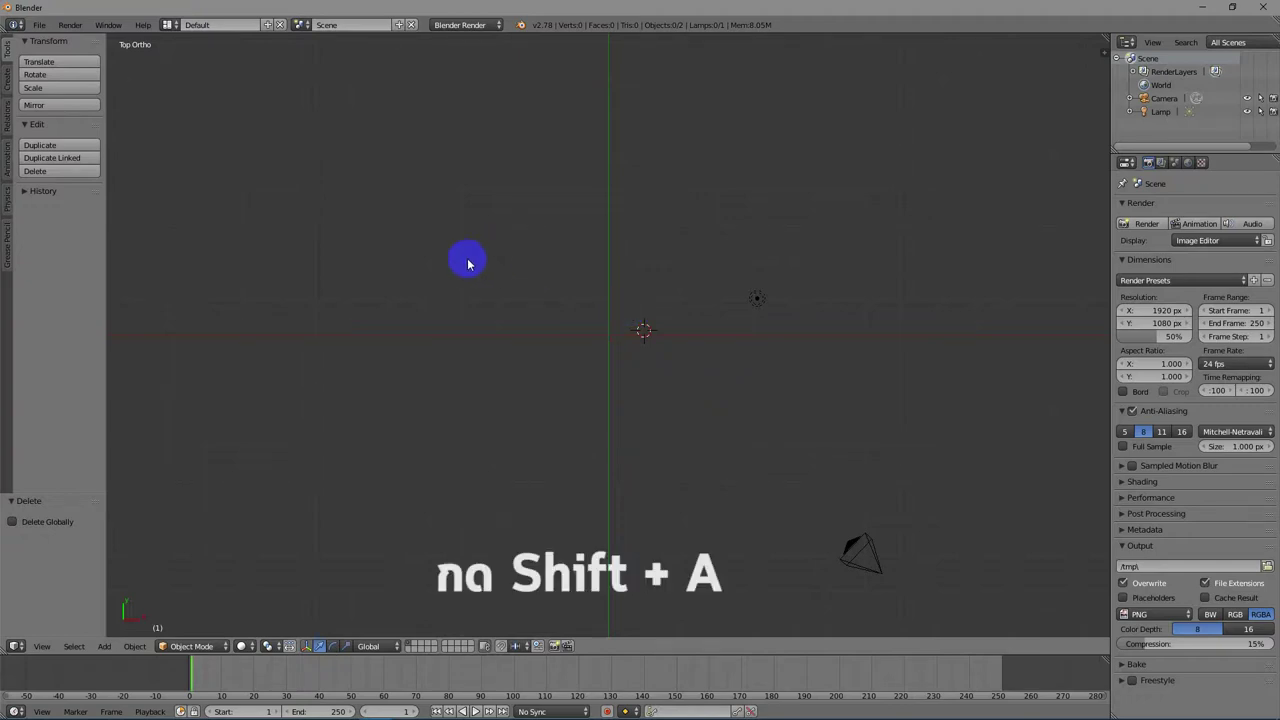
Step: Add a Bezier curve at the 3D cursor and look at its control handles in Edit Mode, ending in Object Mode
{"action": "key", "text": "shift+a"}
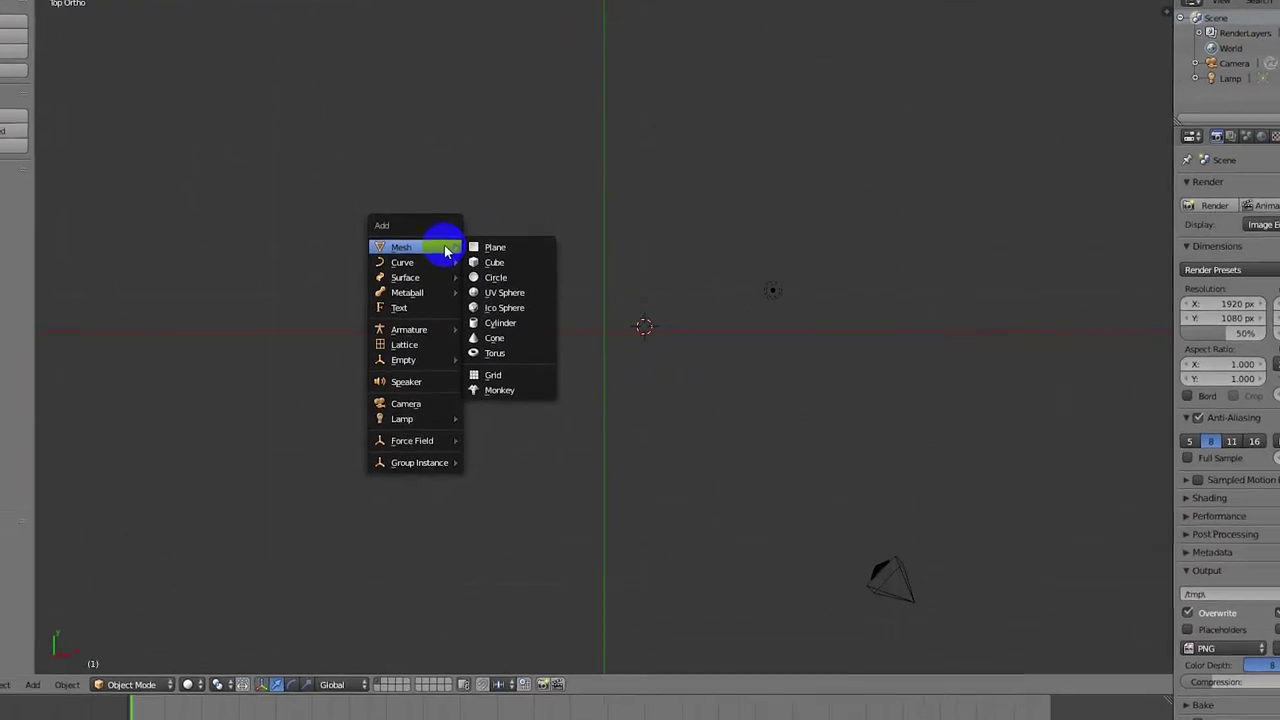
{"action": "mouse_move", "coordinate": [374, 234]}
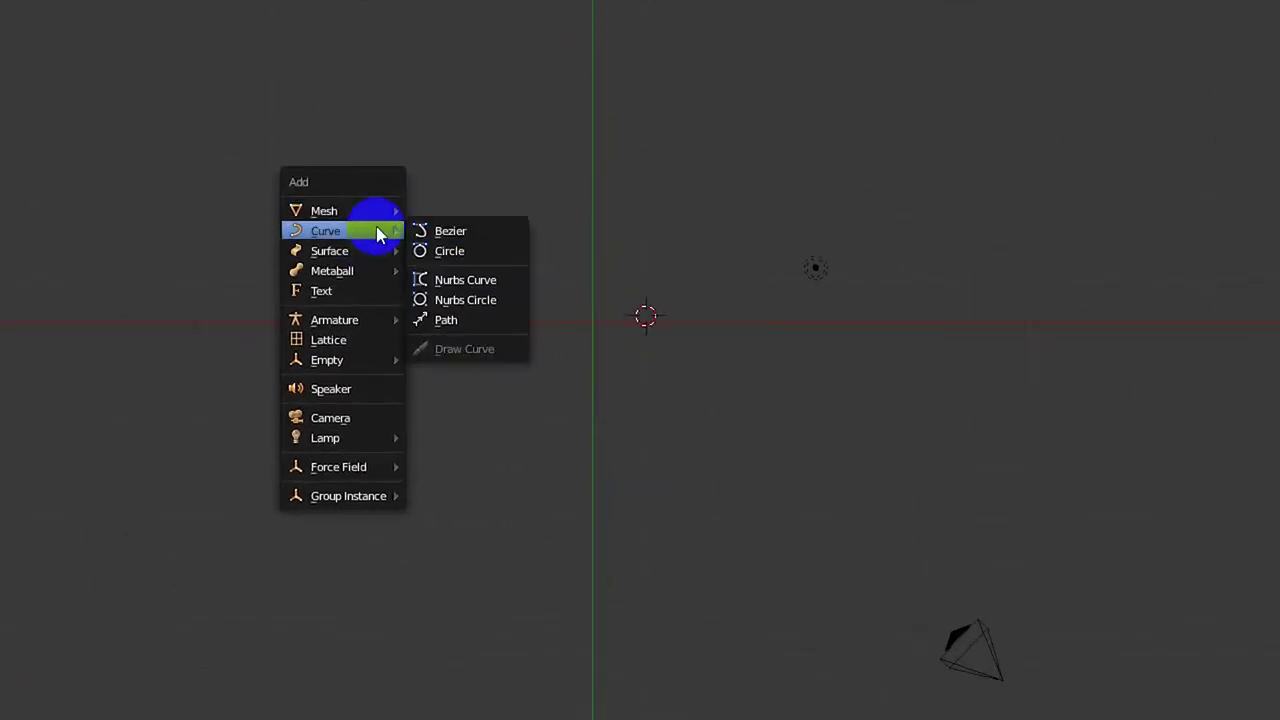
{"action": "left_click", "coordinate": [477, 232]}
{"action": "scroll", "coordinate": [718, 404], "scroll_direction": "up", "scroll_amount": 8}
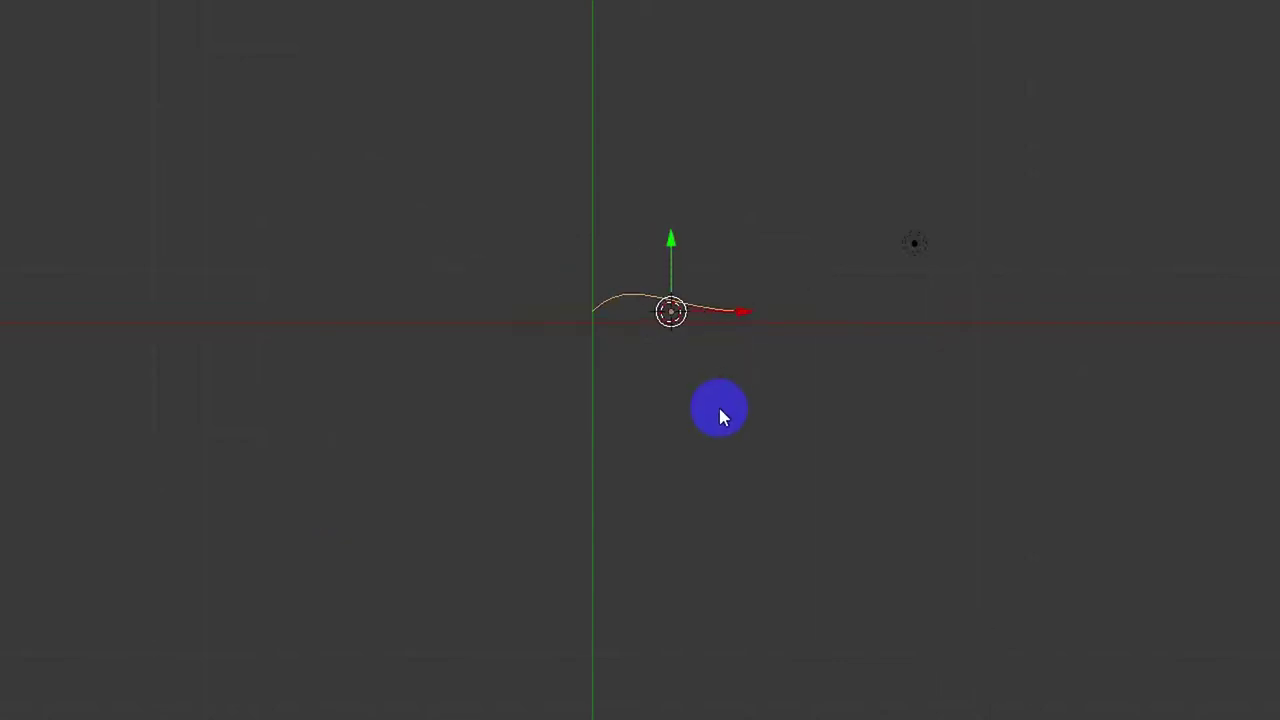
{"action": "scroll", "coordinate": [885, 450], "scroll_direction": "up", "scroll_amount": 3}
{"action": "scroll", "coordinate": [1000, 337], "scroll_direction": "down", "scroll_amount": 2}
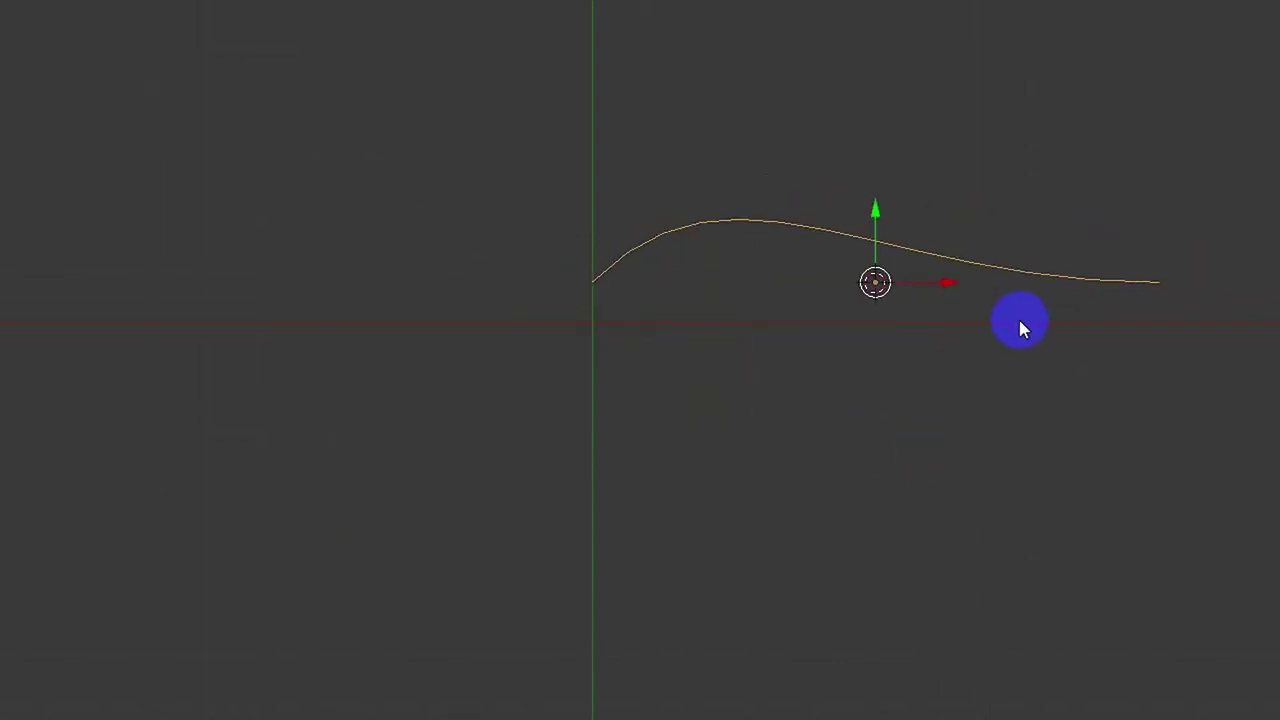
{"action": "middle_click_drag", "start_coordinate": [1000, 362], "coordinate": [735, 342], "text": "shift"}
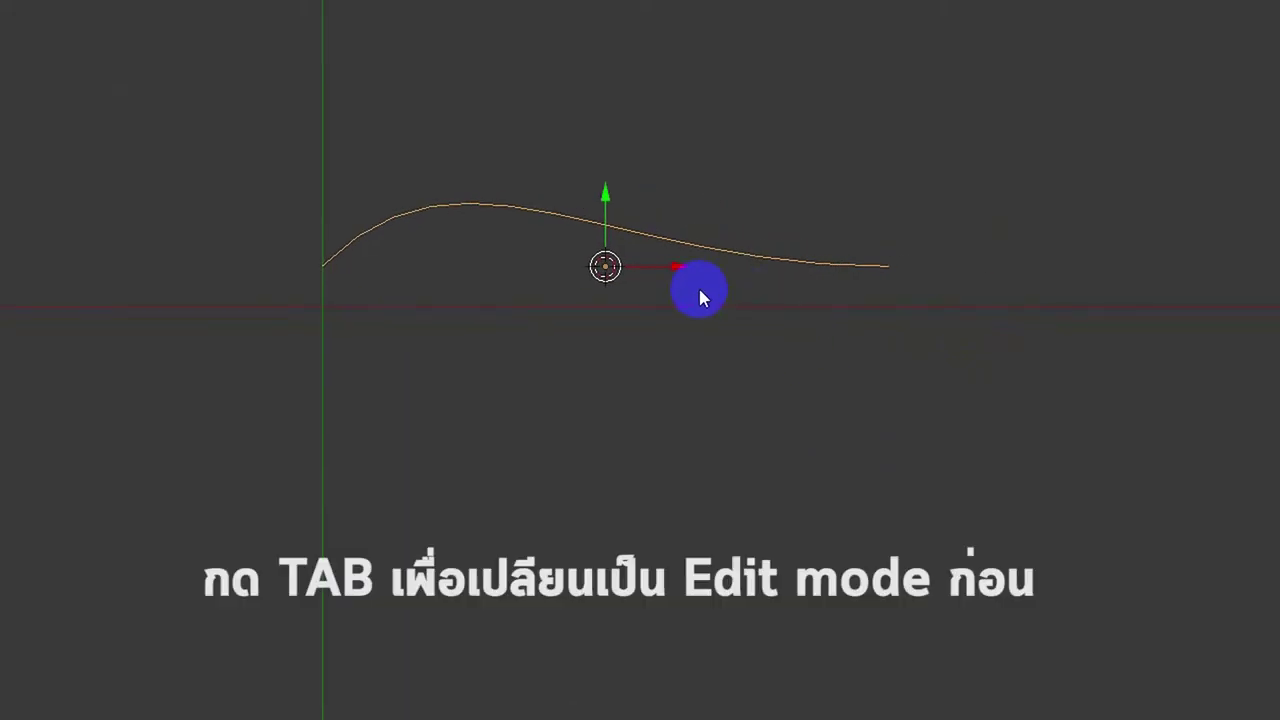
{"action": "key", "text": "Tab"}
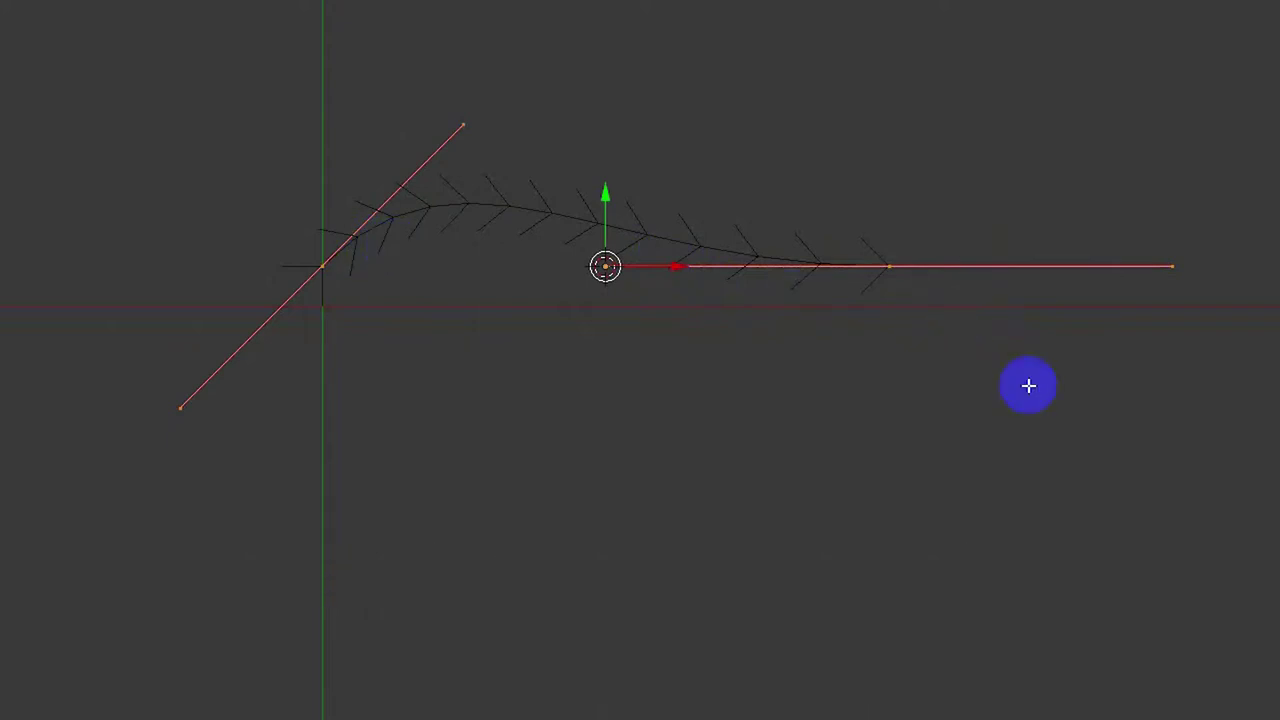
{"action": "key", "text": "Tab"}
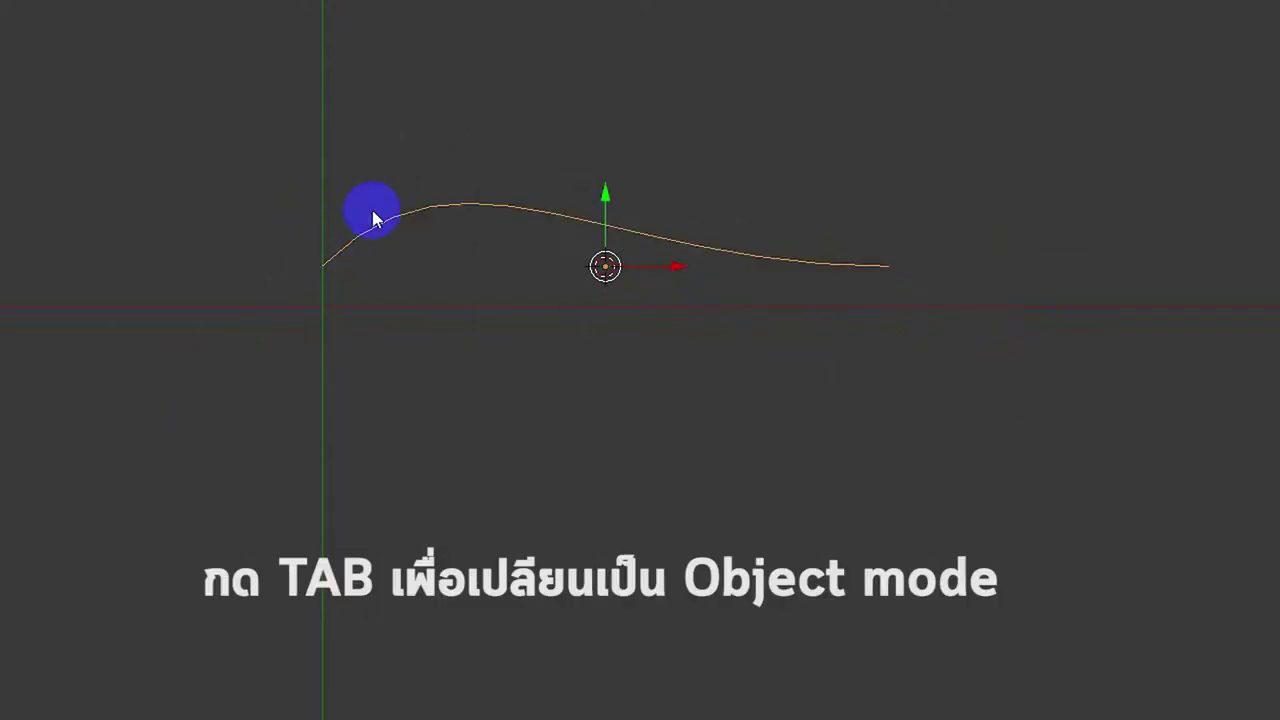
Step: Add a Bezier circle at the 3D cursor and show its control handles in Edit Mode
{"action": "scroll", "coordinate": [509, 351], "scroll_direction": "down", "scroll_amount": 2}
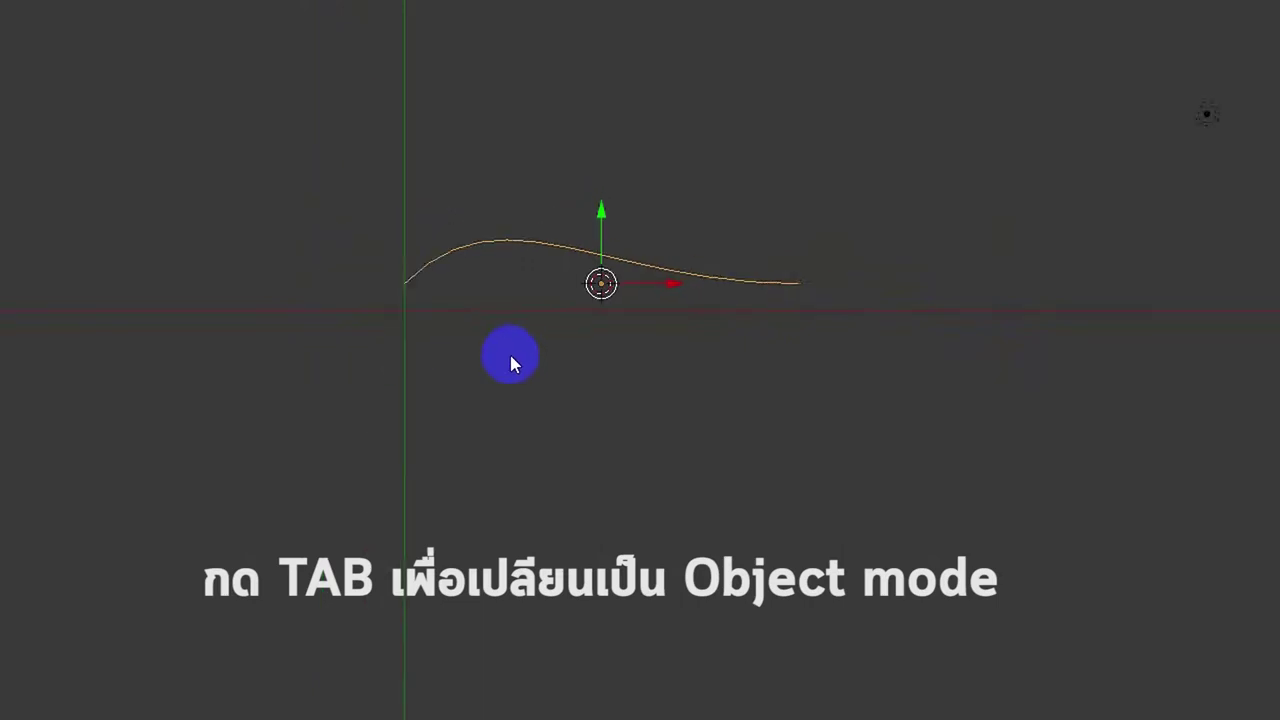
{"action": "key", "text": "shift+a"}
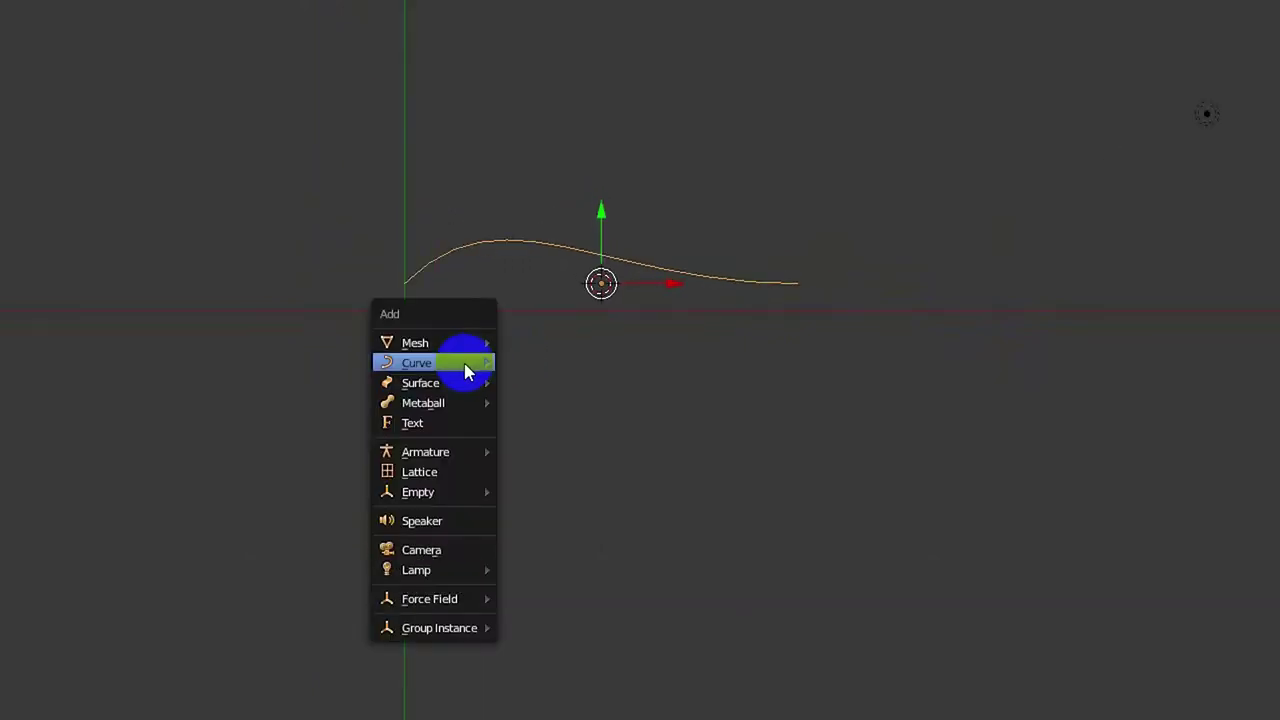
{"action": "mouse_move", "coordinate": [466, 363]}
{"action": "left_click", "coordinate": [556, 384]}
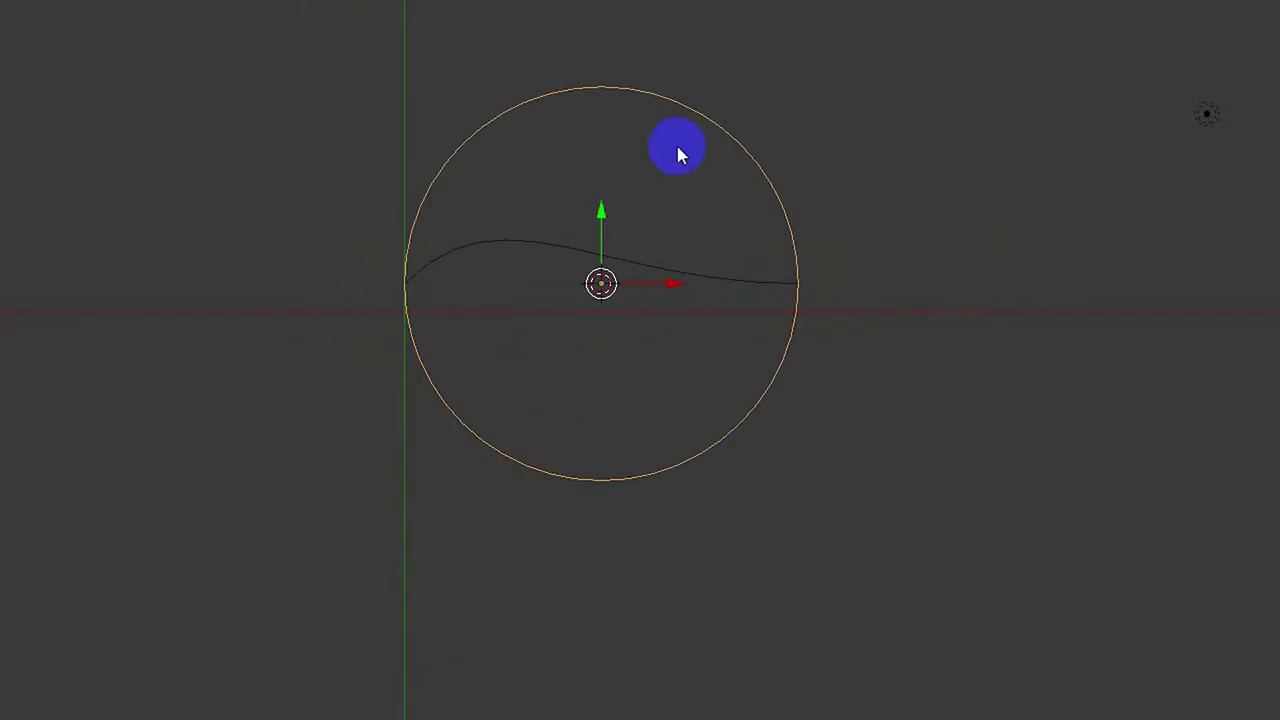
{"action": "key", "text": "Tab"}
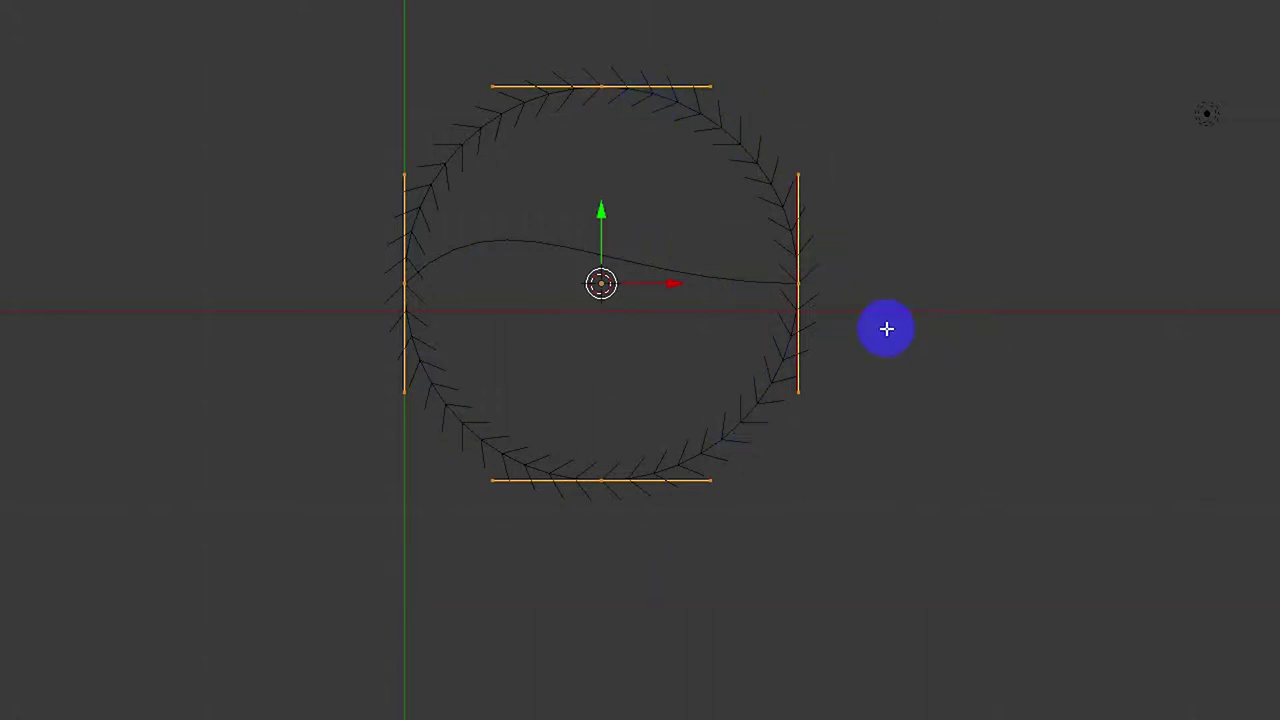
{"action": "key", "text": "x"}
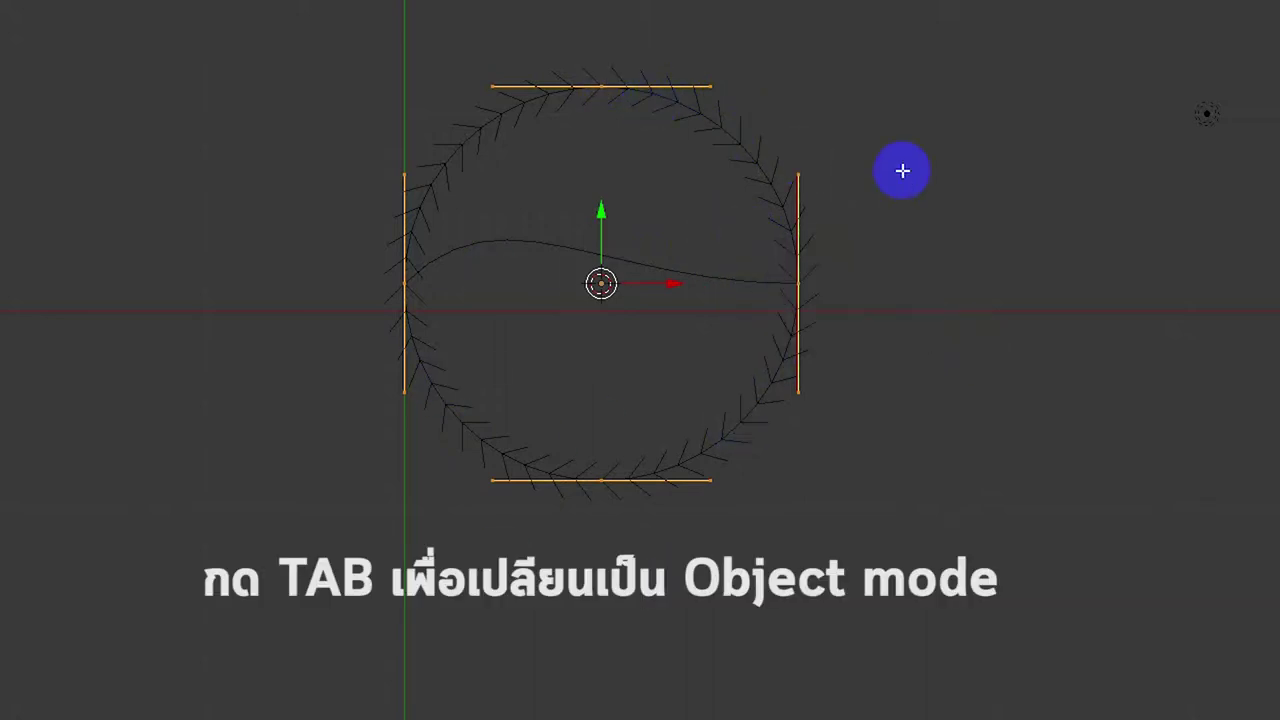
Step: Return to Object Mode and delete both the circle and the Bezier curve
{"action": "key", "text": "Tab"}
{"action": "key", "text": "Delete"}
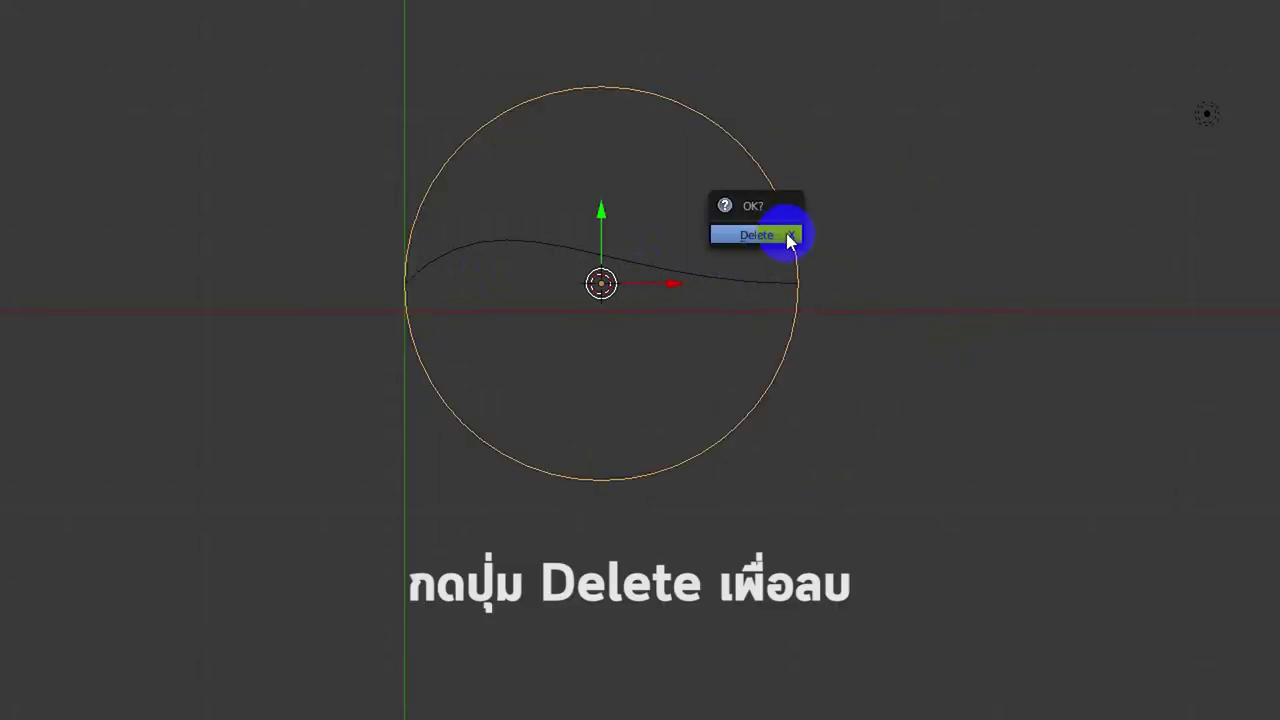
{"action": "left_click", "coordinate": [771, 240]}
{"action": "key", "text": "Delete"}
{"action": "left_click", "coordinate": [700, 282]}
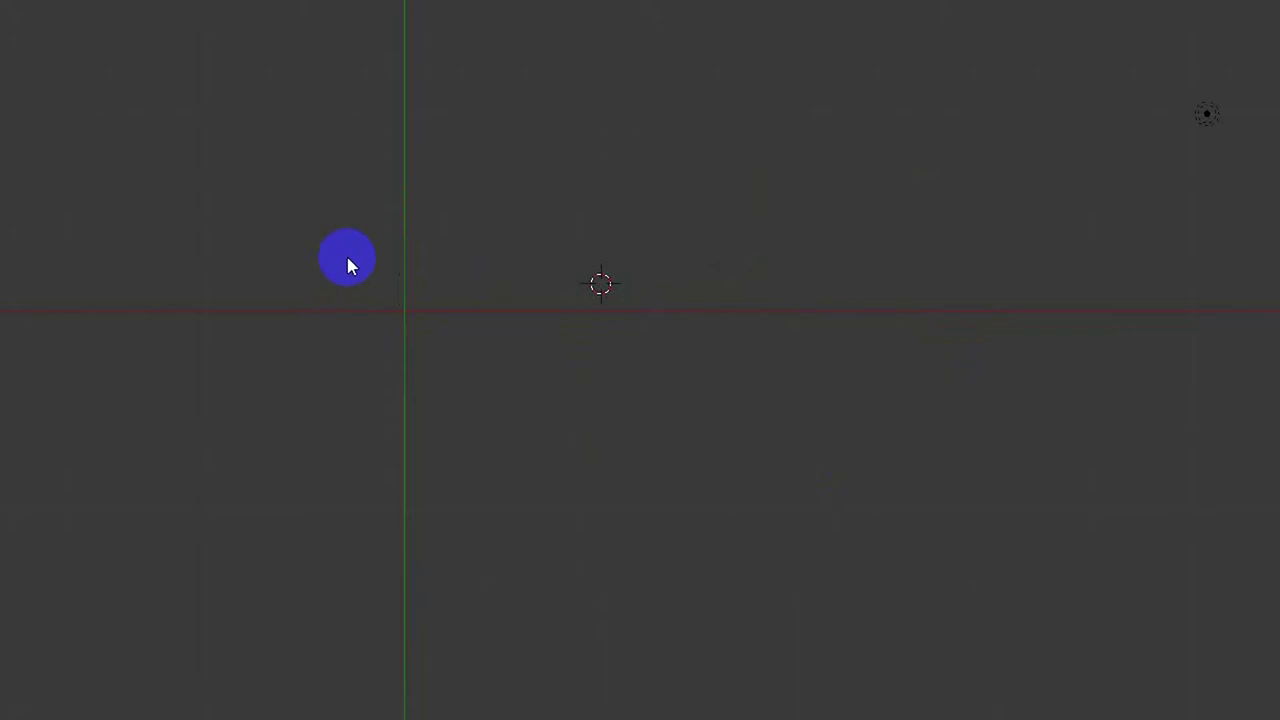
Step: Add a Nurbs curve at the 3D cursor and show its control points in Edit Mode
{"action": "key", "text": "shift+a"}
{"action": "mouse_move", "coordinate": [349, 259]}
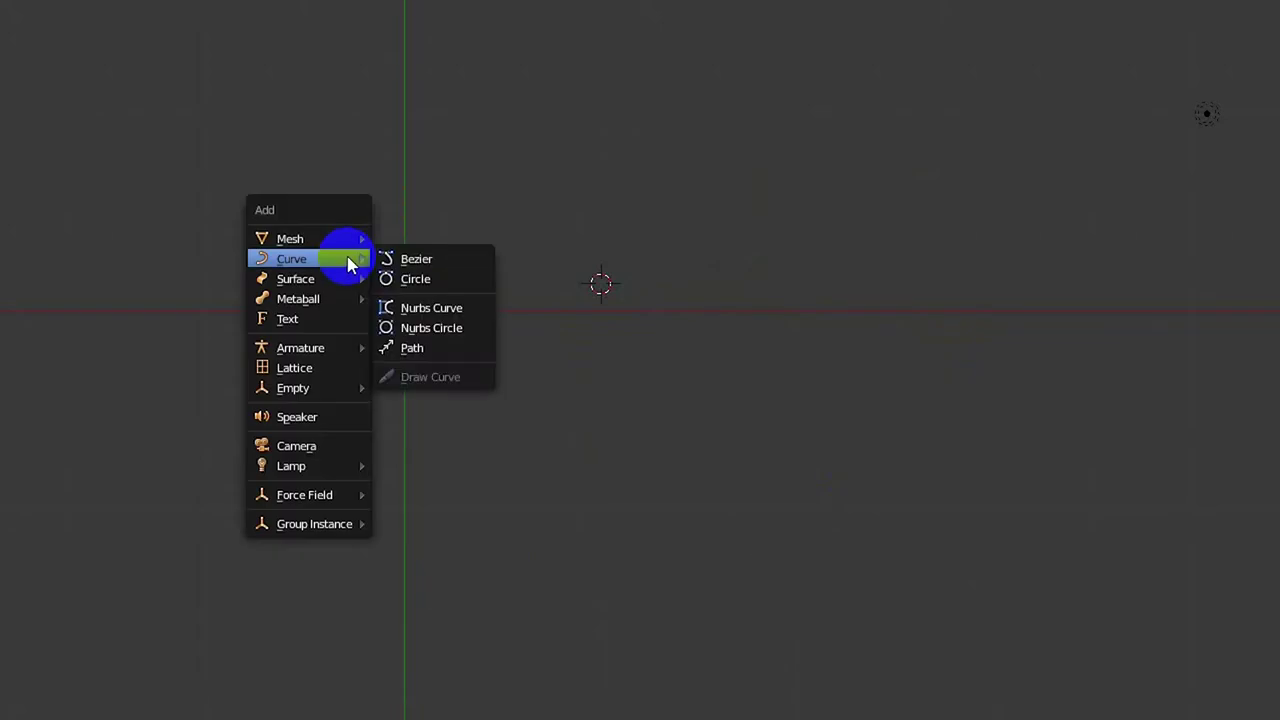
{"action": "left_click", "coordinate": [447, 308]}
{"action": "key", "text": "Tab"}
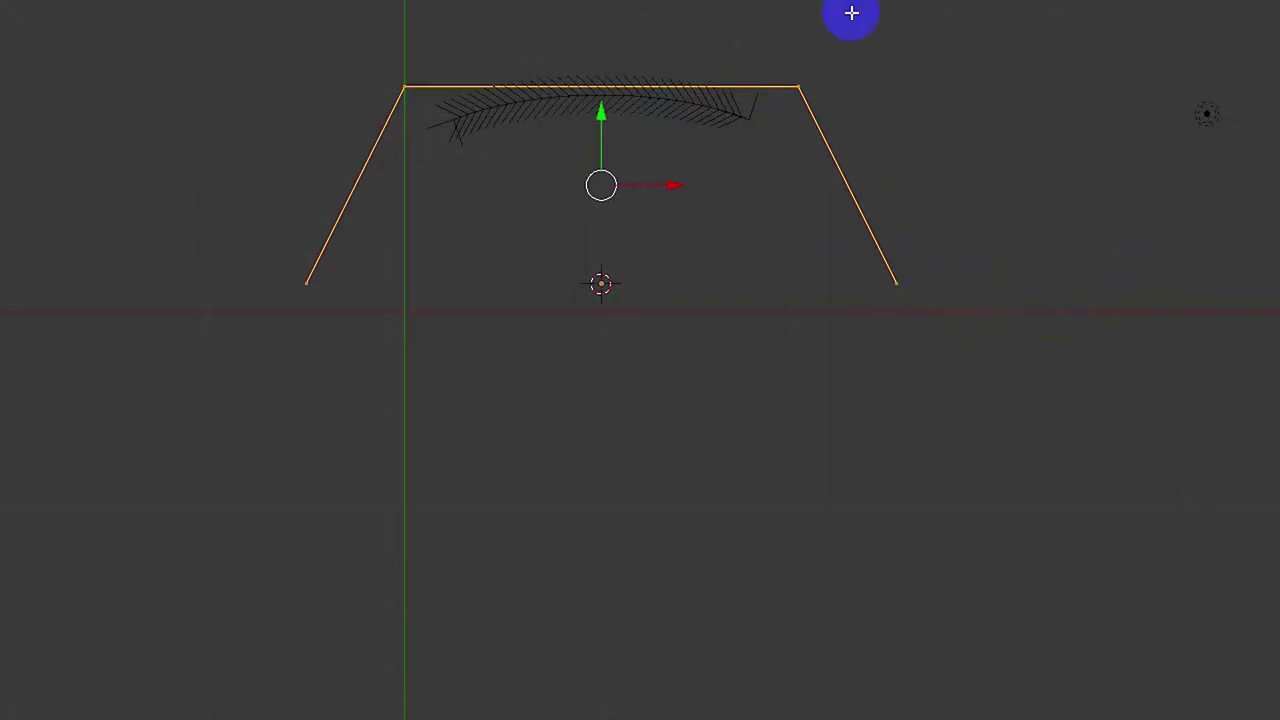
Step: Delete the whole Nurbs curve object from Object Mode
{"action": "key", "text": "x"}
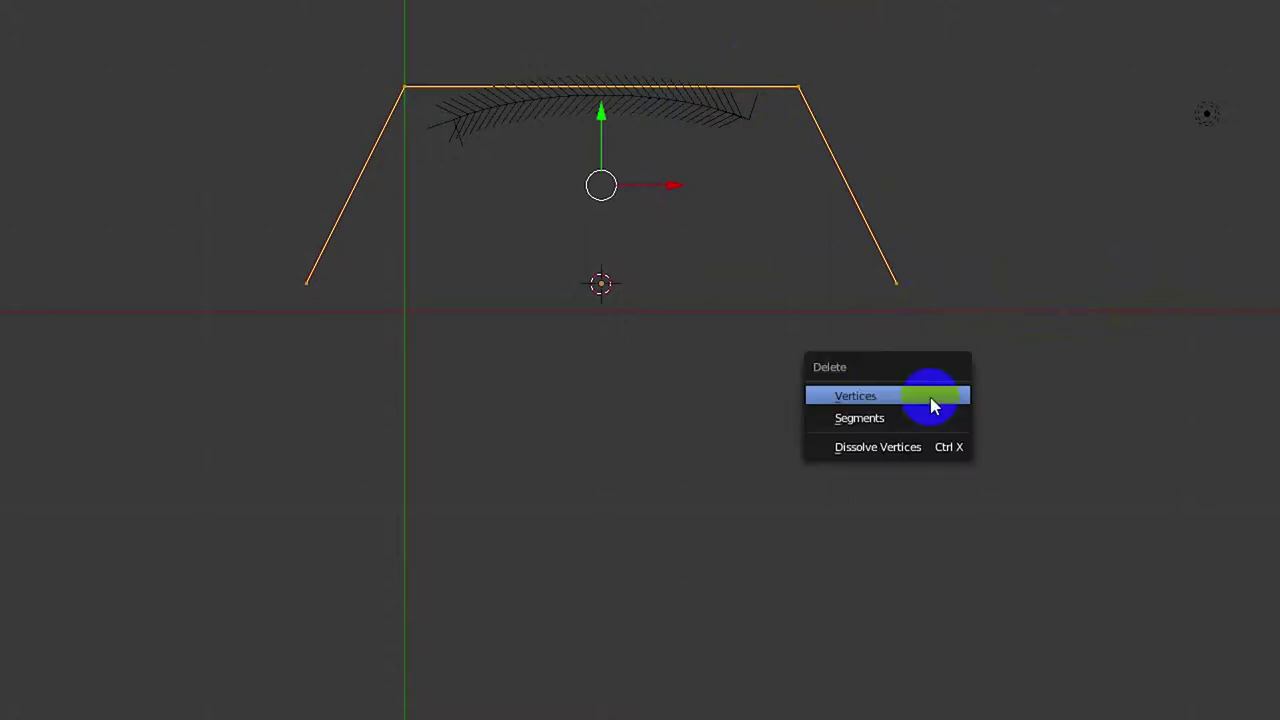
{"action": "left_click", "coordinate": [940, 163]}
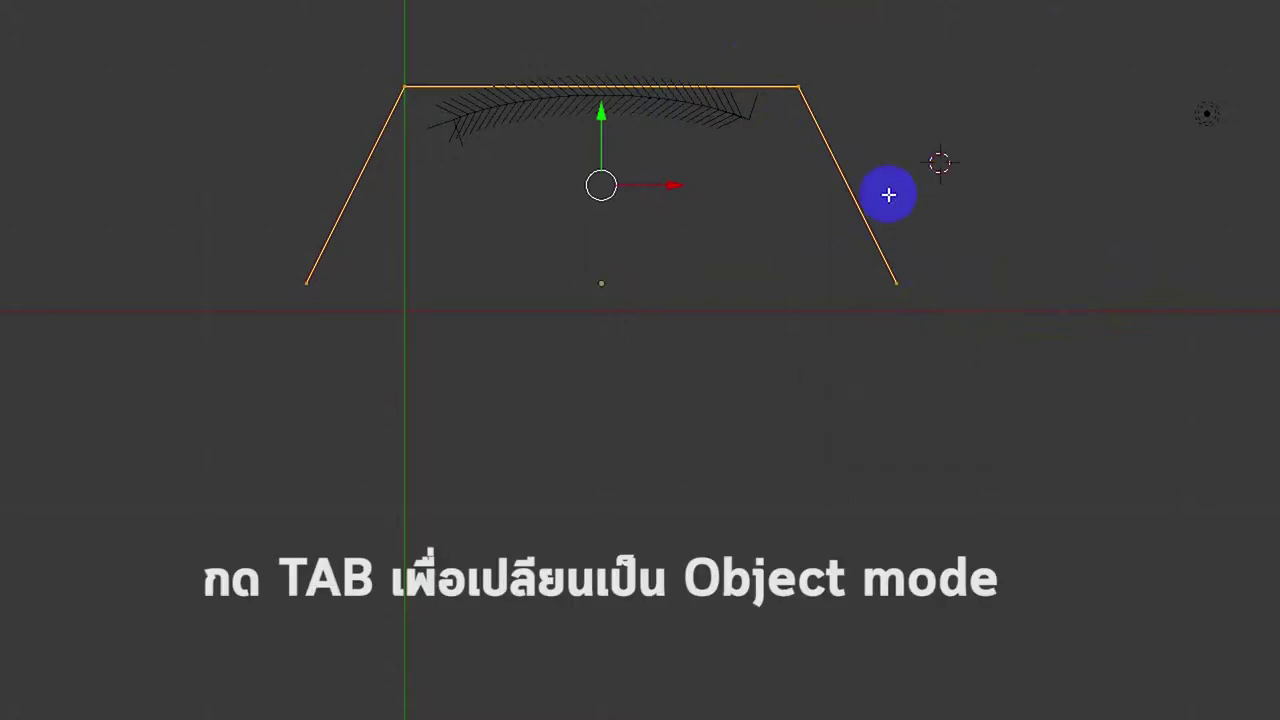
{"action": "key", "text": "Tab"}
{"action": "key", "text": "x"}
{"action": "left_click", "coordinate": [667, 122]}
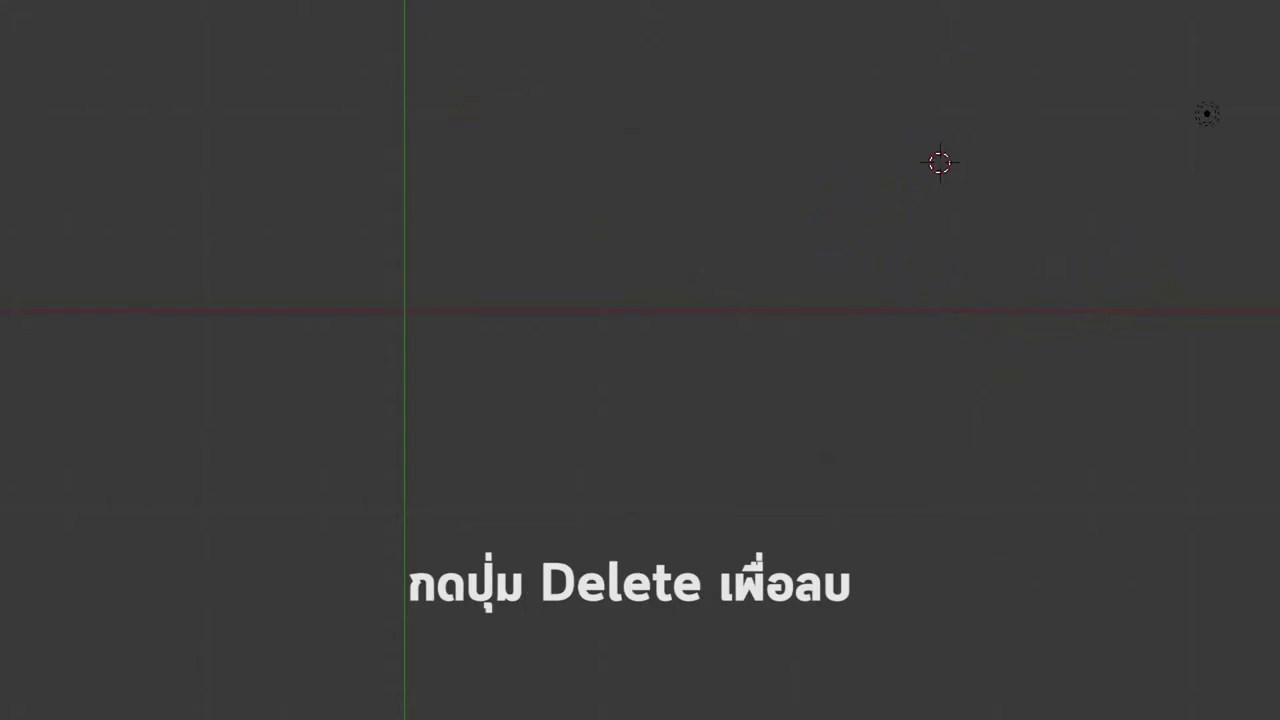
Step: Place the 3D cursor just beside the world origin, add a Nurbs circle there and show its control points in Edit Mode
{"action": "left_click", "coordinate": [385, 294]}
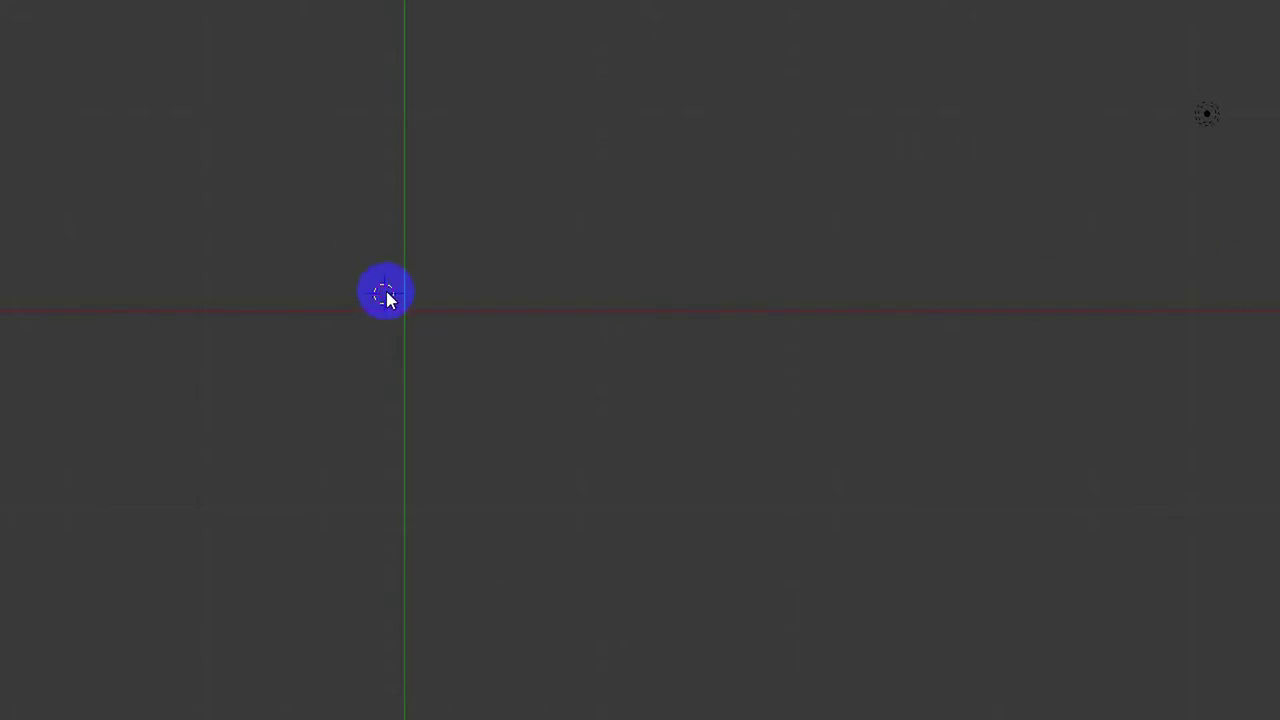
{"action": "key", "text": "shift+a"}
{"action": "mouse_move", "coordinate": [399, 300]}
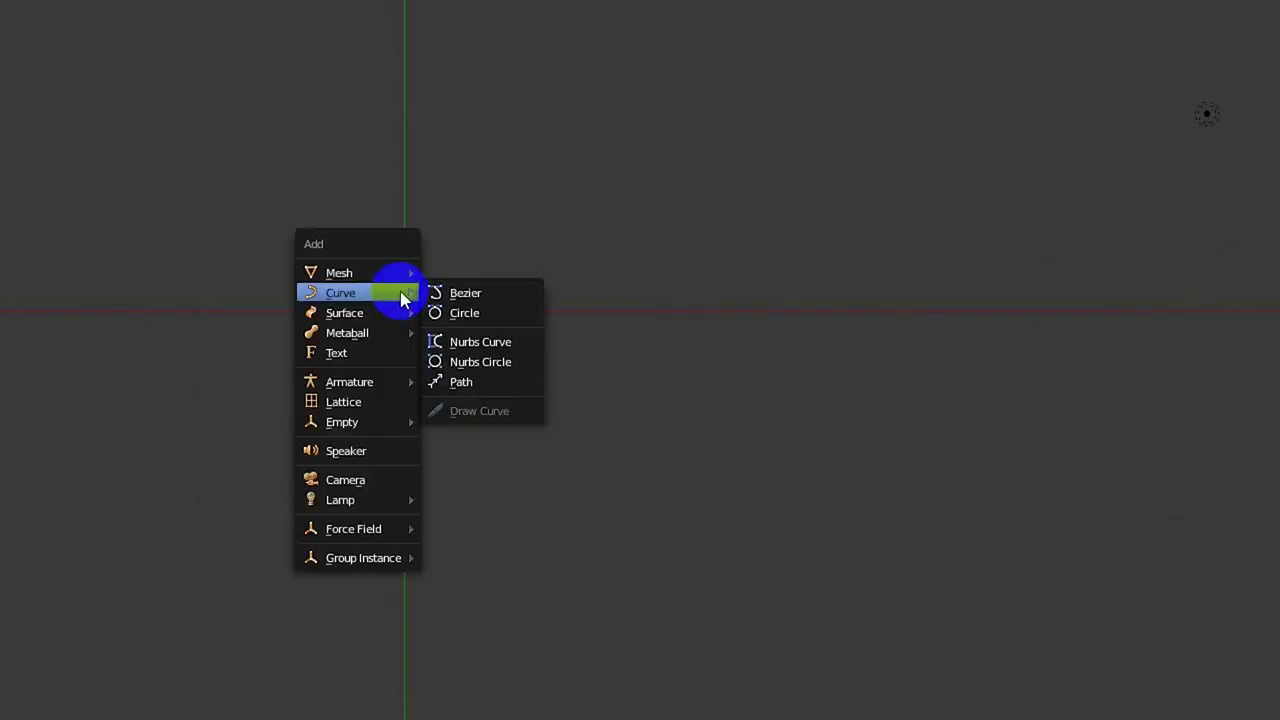
{"action": "left_click", "coordinate": [492, 365]}
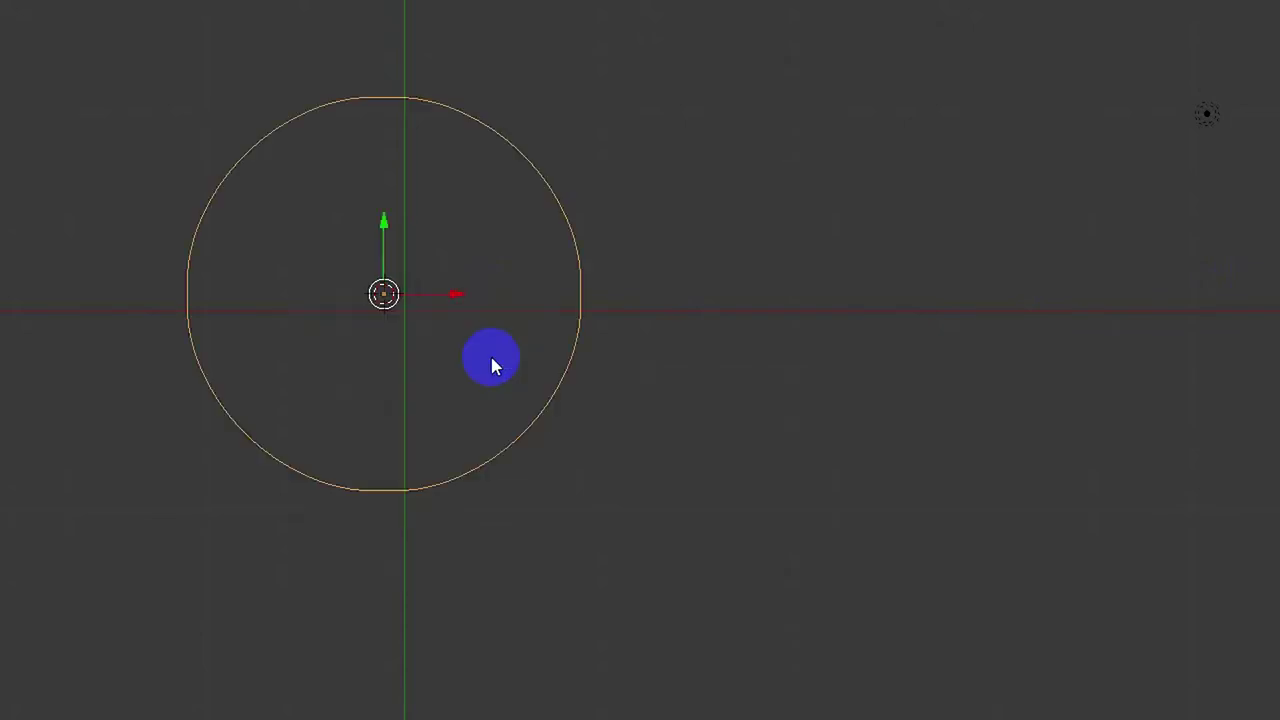
{"action": "key", "text": "Tab"}
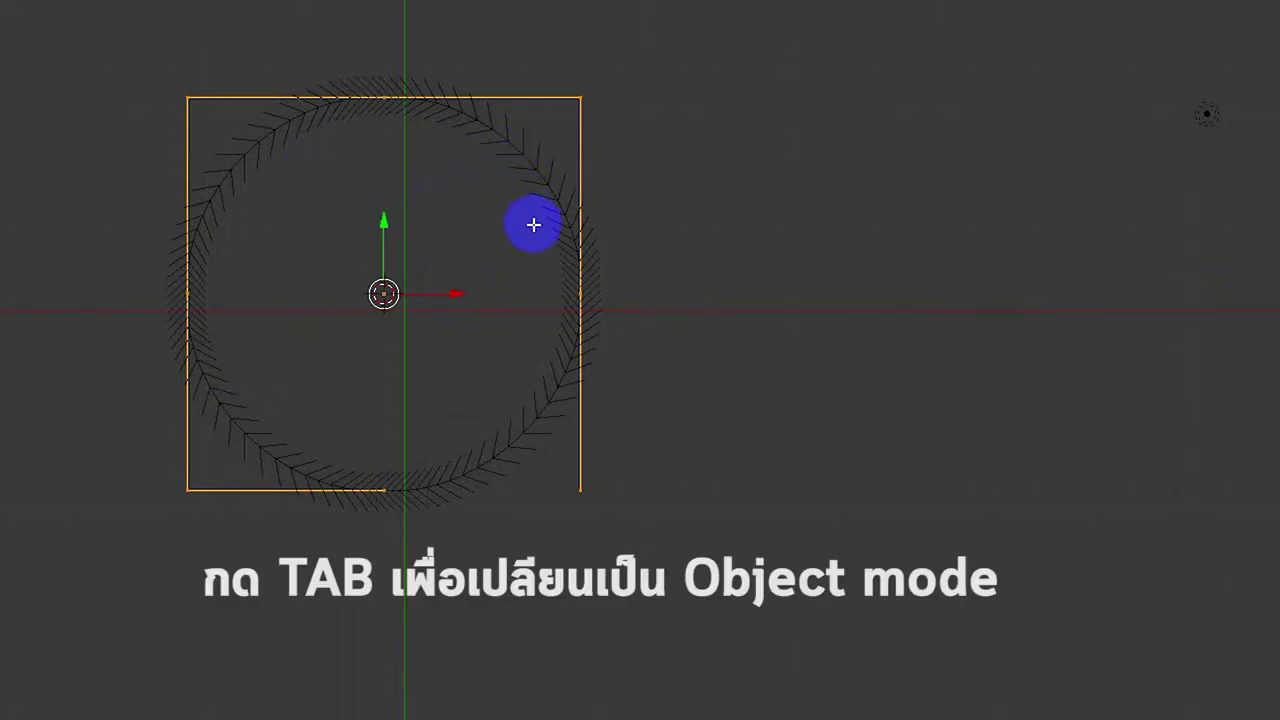
Step: Return to Object Mode and delete the Nurbs circle
{"action": "key", "text": "Tab"}
{"action": "key", "text": "Delete"}
{"action": "left_click", "coordinate": [574, 302]}
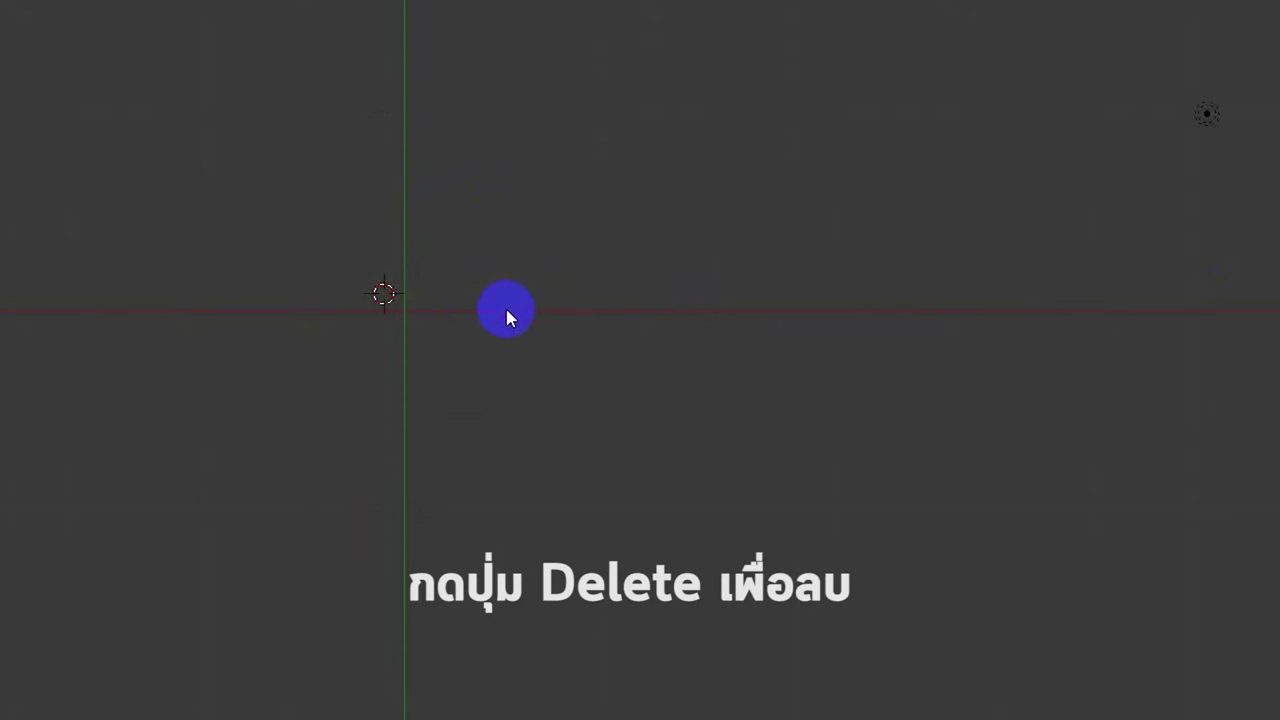
Step: Add a Path curve at the 3D cursor and enter Edit Mode on it
{"action": "middle_click_drag", "start_coordinate": [428, 313], "coordinate": [574, 309], "text": "shift"}
{"action": "key", "text": "shift+a"}
{"action": "mouse_move", "coordinate": [571, 307]}
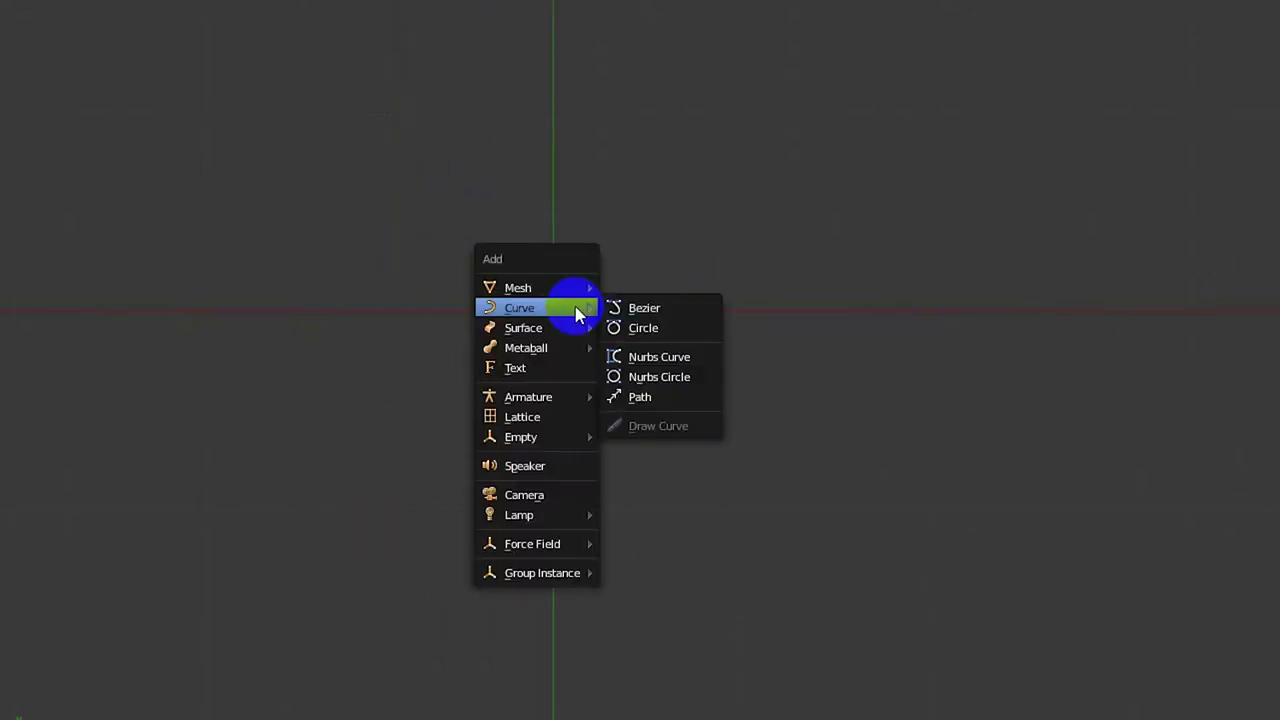
{"action": "left_click", "coordinate": [664, 400]}
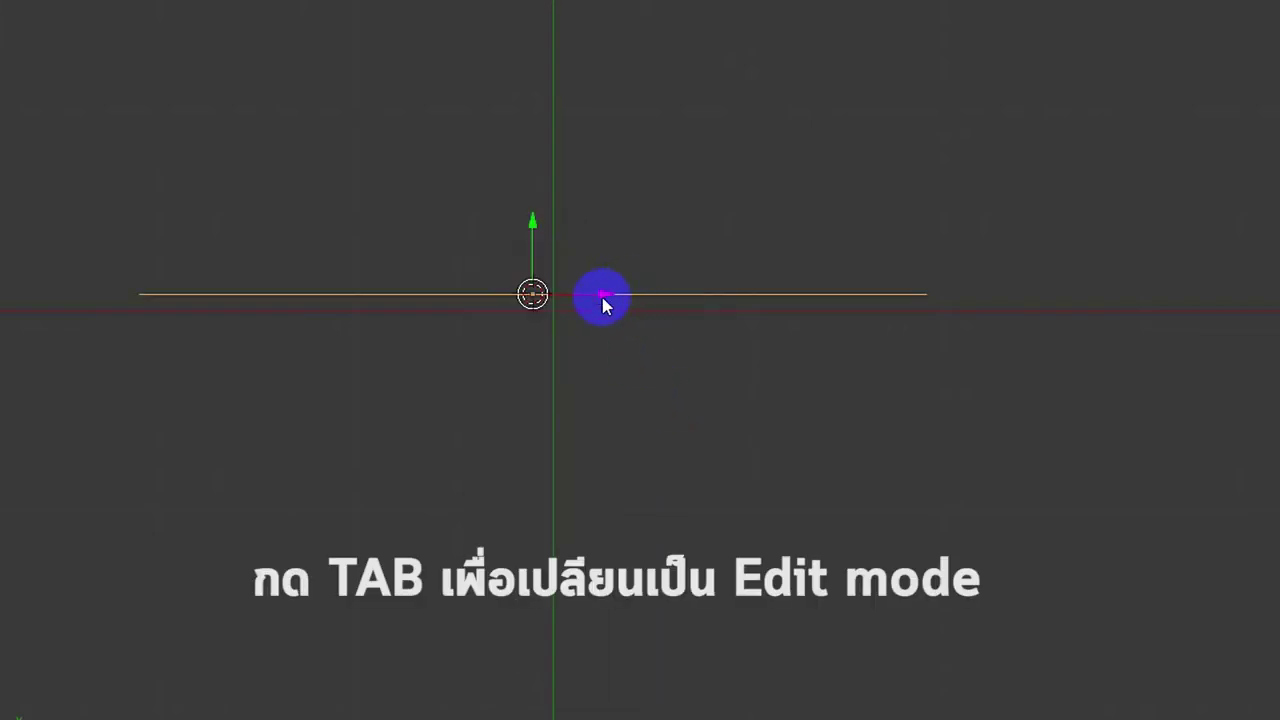
{"action": "key", "text": "Tab"}
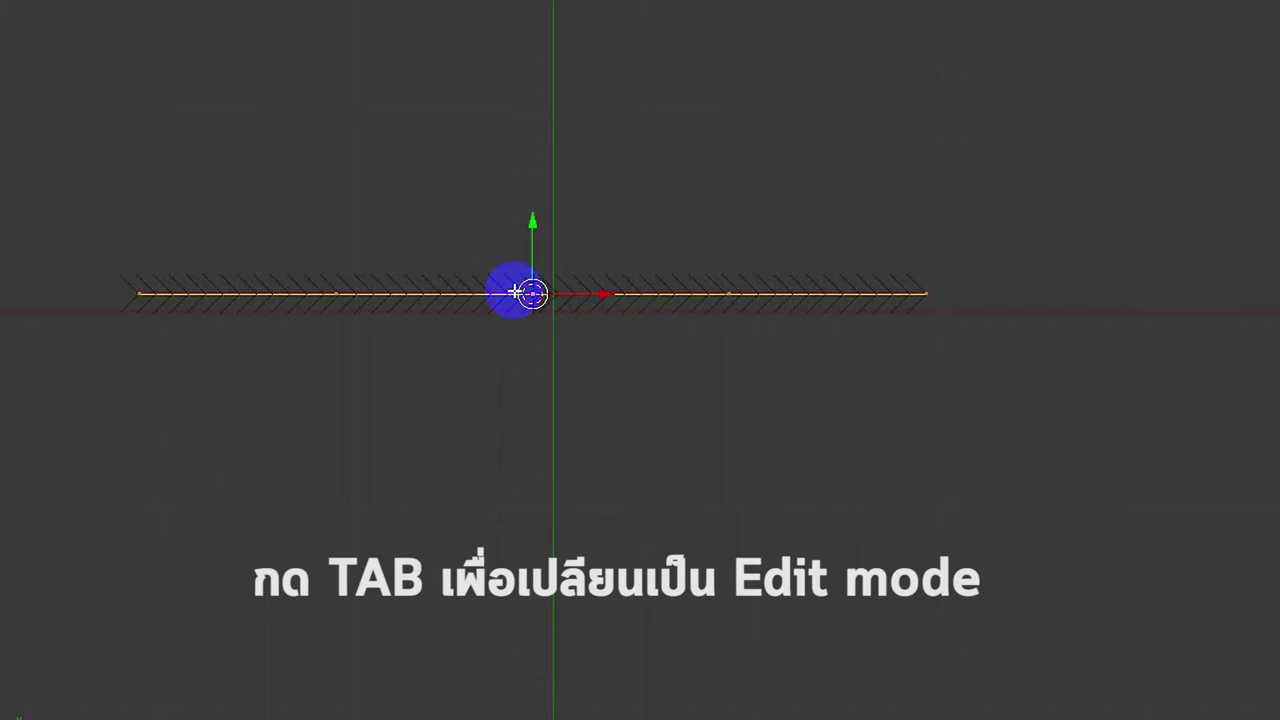
Step: Bend the path into an arch by moving its second and fourth control points upward, and return to Object Mode
{"action": "right_click", "coordinate": [333, 294]}
{"action": "key", "text": "g"}
{"action": "left_click", "coordinate": [340, 153]}
{"action": "right_click", "coordinate": [727, 292]}
{"action": "key", "text": "g"}
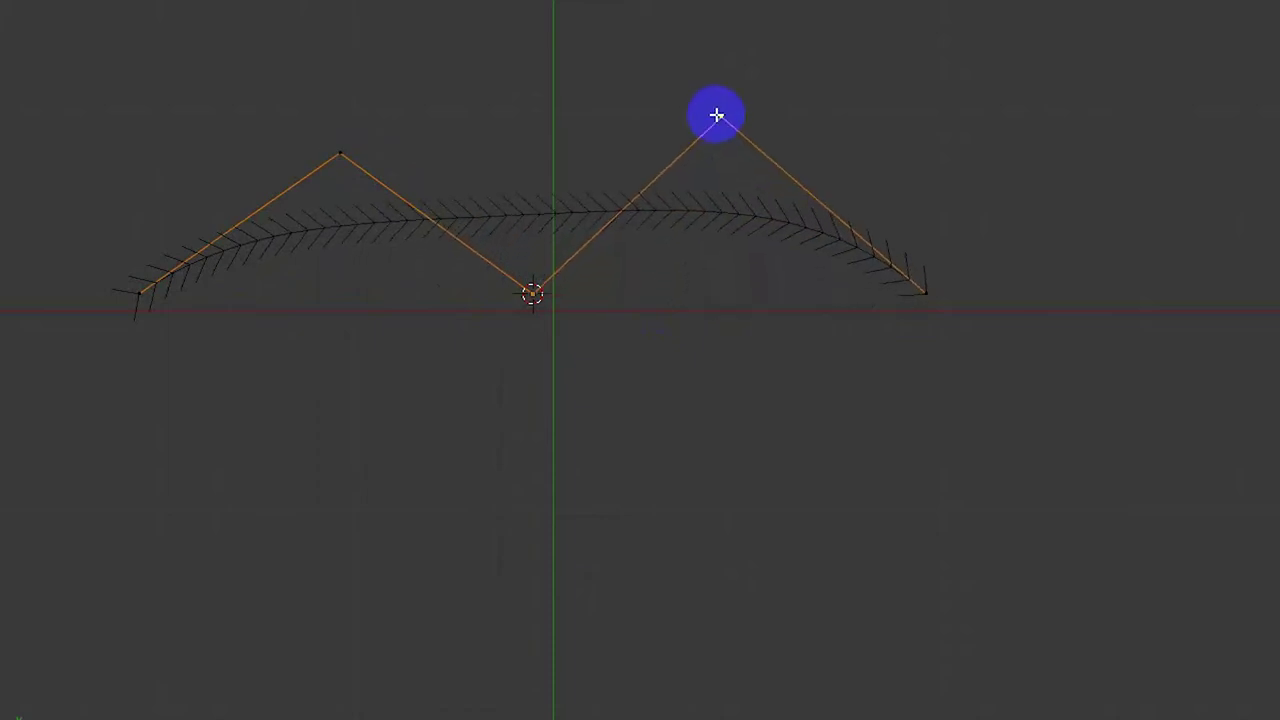
{"action": "left_click", "coordinate": [714, 137]}
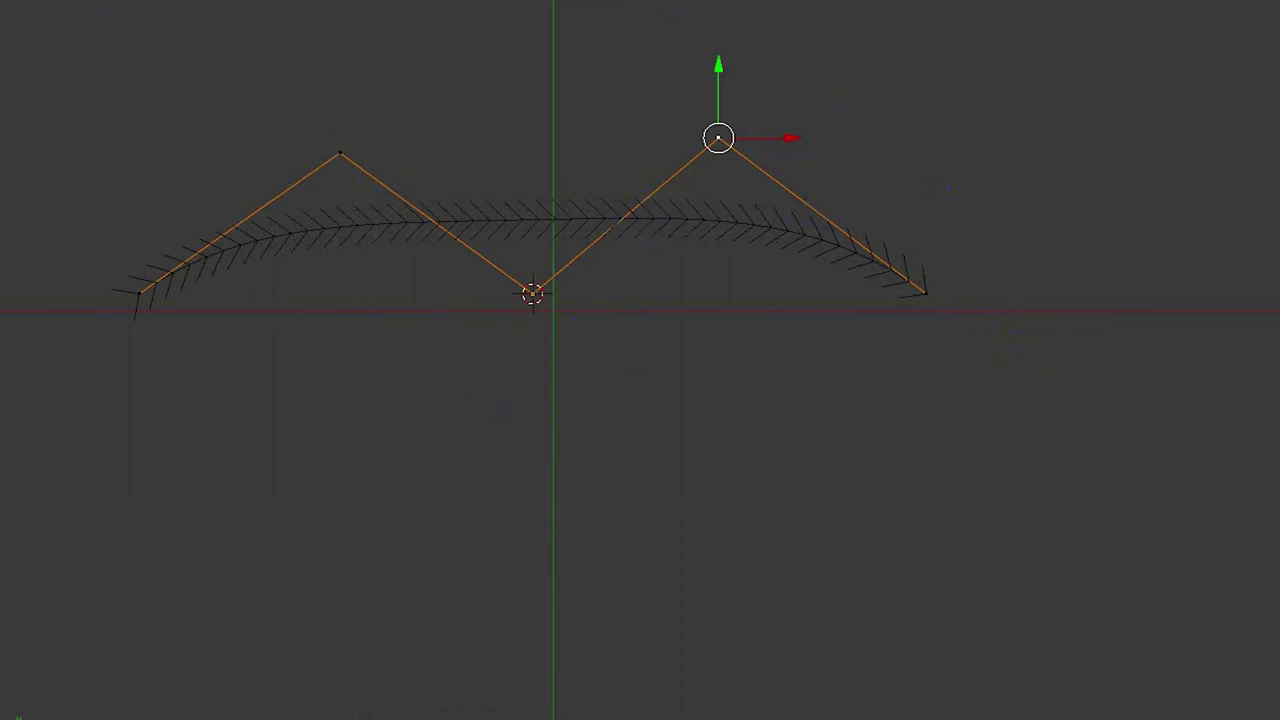
{"action": "key", "text": "Tab"}
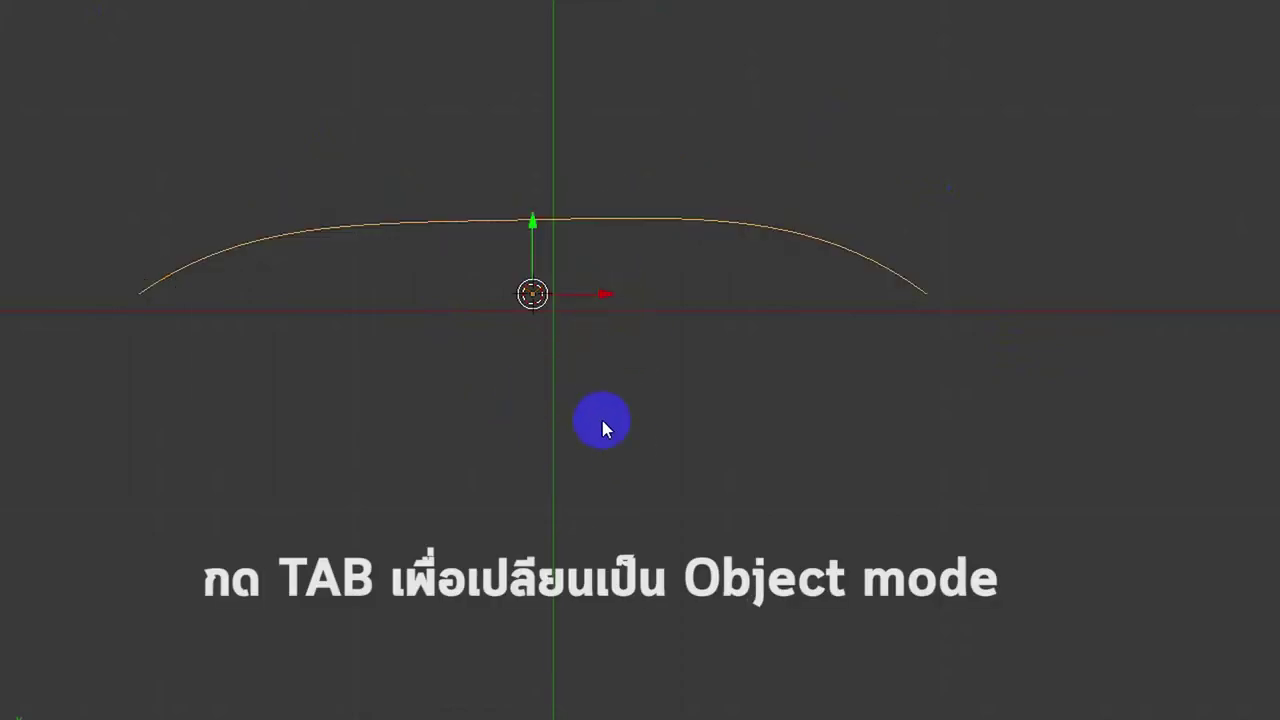
Step: In the path's Edit Mode, draw a freehand curve with Draw Curve, forming a large ring of small loops around the path
{"action": "key", "text": "shift+a"}
{"action": "mouse_move", "coordinate": [620, 382]}
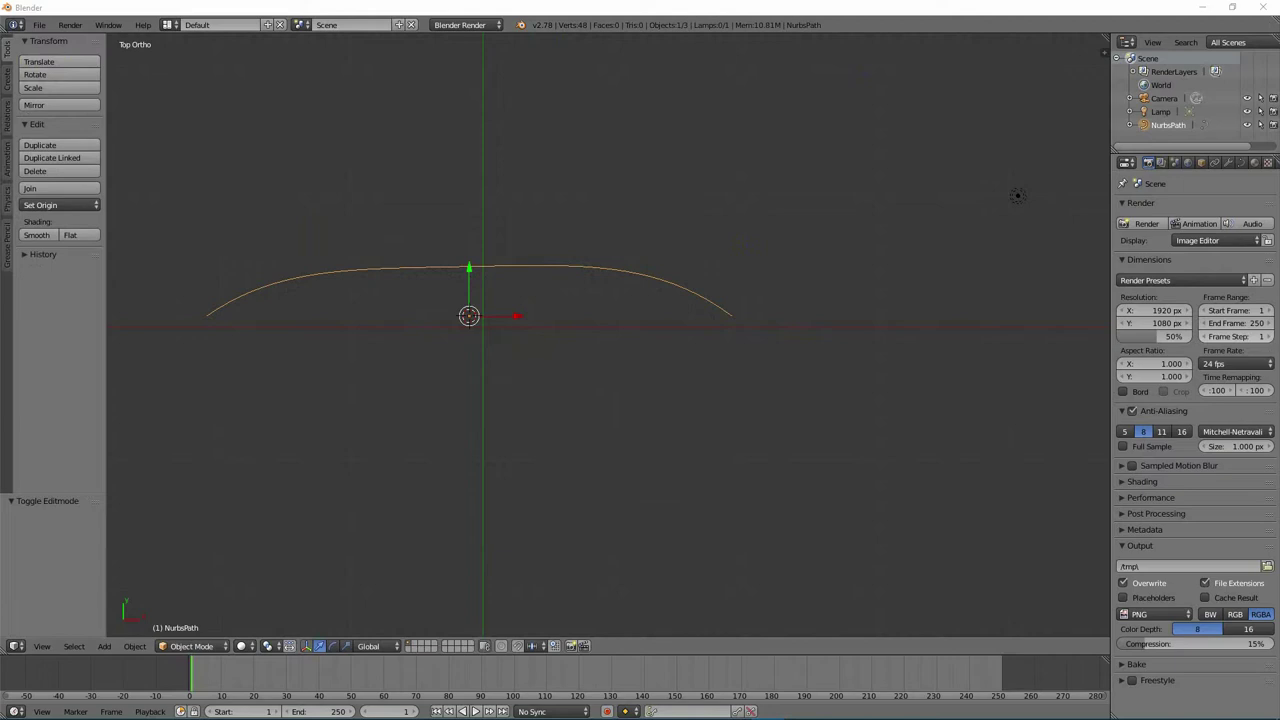
{"action": "left_click", "coordinate": [601, 269]}
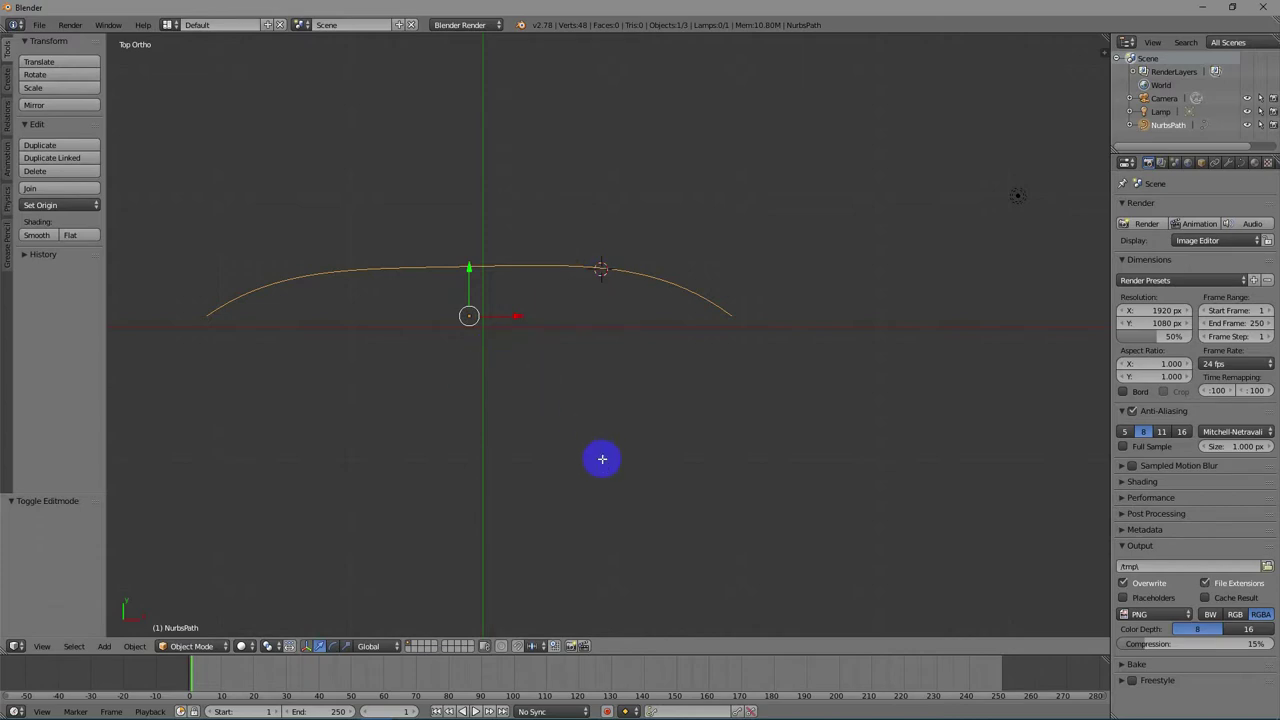
{"action": "key", "text": "Tab"}
{"action": "key", "text": "shift+a"}
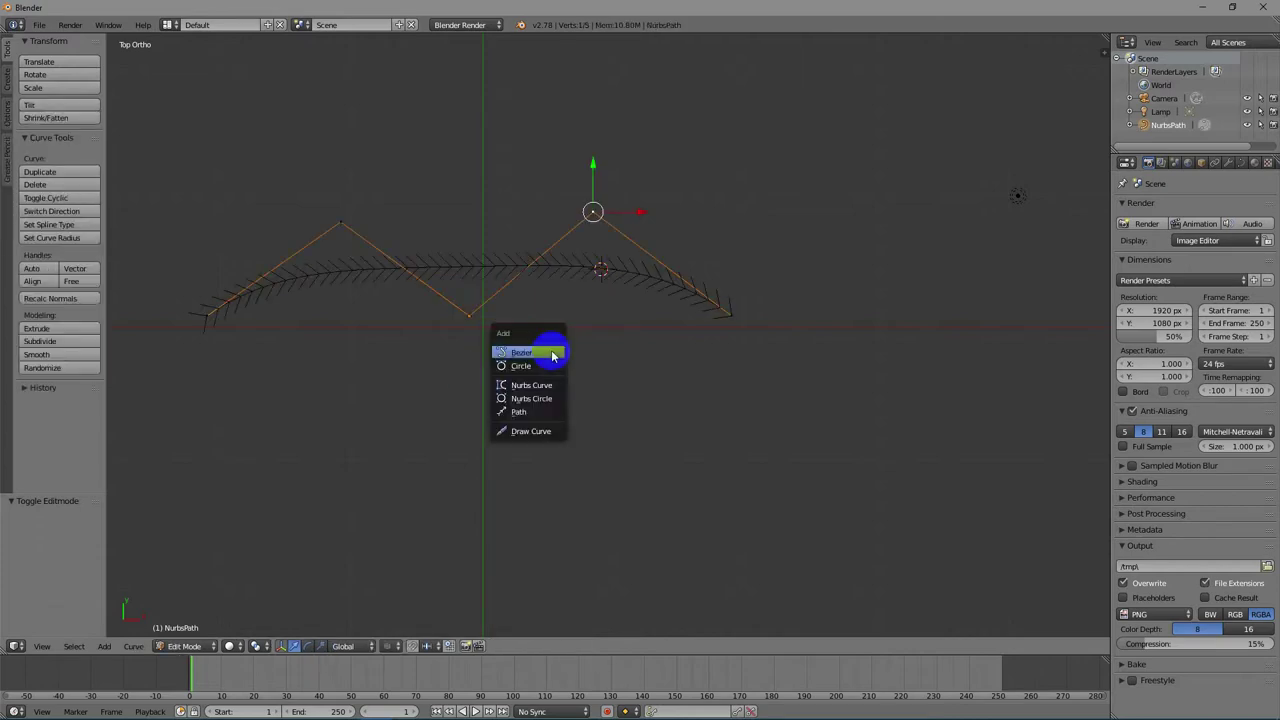
{"action": "left_click", "coordinate": [548, 423]}
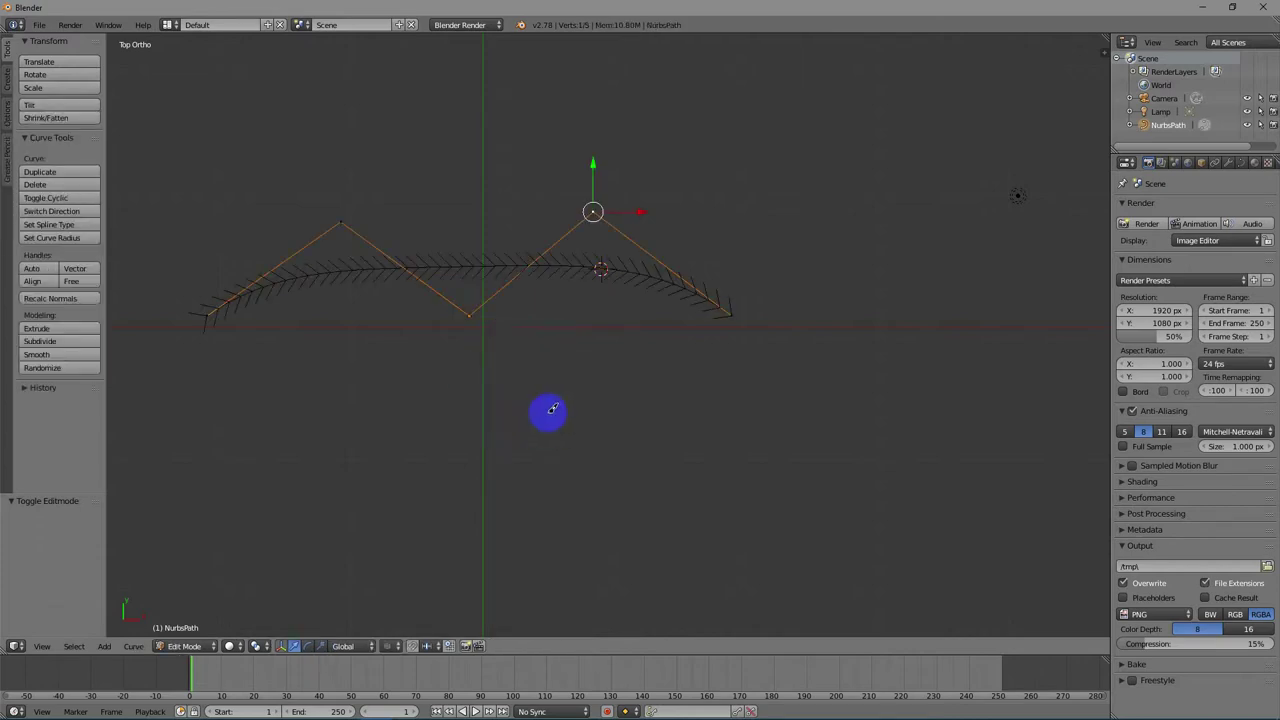
{"action": "mouse_move", "coordinate": [520, 352]}
{"action": "left_mouse_down"}
{"action": "mouse_move", "coordinate": [647, 417]}
{"action": "mouse_move", "coordinate": [608, 339]}
{"action": "mouse_move", "coordinate": [820, 385]}
{"action": "mouse_move", "coordinate": [696, 387]}
{"action": "mouse_move", "coordinate": [796, 235]}
{"action": "mouse_move", "coordinate": [763, 293]}
{"action": "mouse_move", "coordinate": [697, 177]}
{"action": "mouse_move", "coordinate": [764, 160]}
{"action": "mouse_move", "coordinate": [575, 176]}
{"action": "mouse_move", "coordinate": [556, 90]}
{"action": "mouse_move", "coordinate": [541, 162]}
{"action": "mouse_move", "coordinate": [380, 158]}
{"action": "mouse_move", "coordinate": [448, 200]}
{"action": "mouse_move", "coordinate": [414, 340]}
{"action": "mouse_move", "coordinate": [343, 378]}
{"action": "mouse_move", "coordinate": [455, 357]}
{"action": "mouse_move", "coordinate": [480, 432]}
{"action": "mouse_move", "coordinate": [560, 349]}
{"action": "left_mouse_up"}
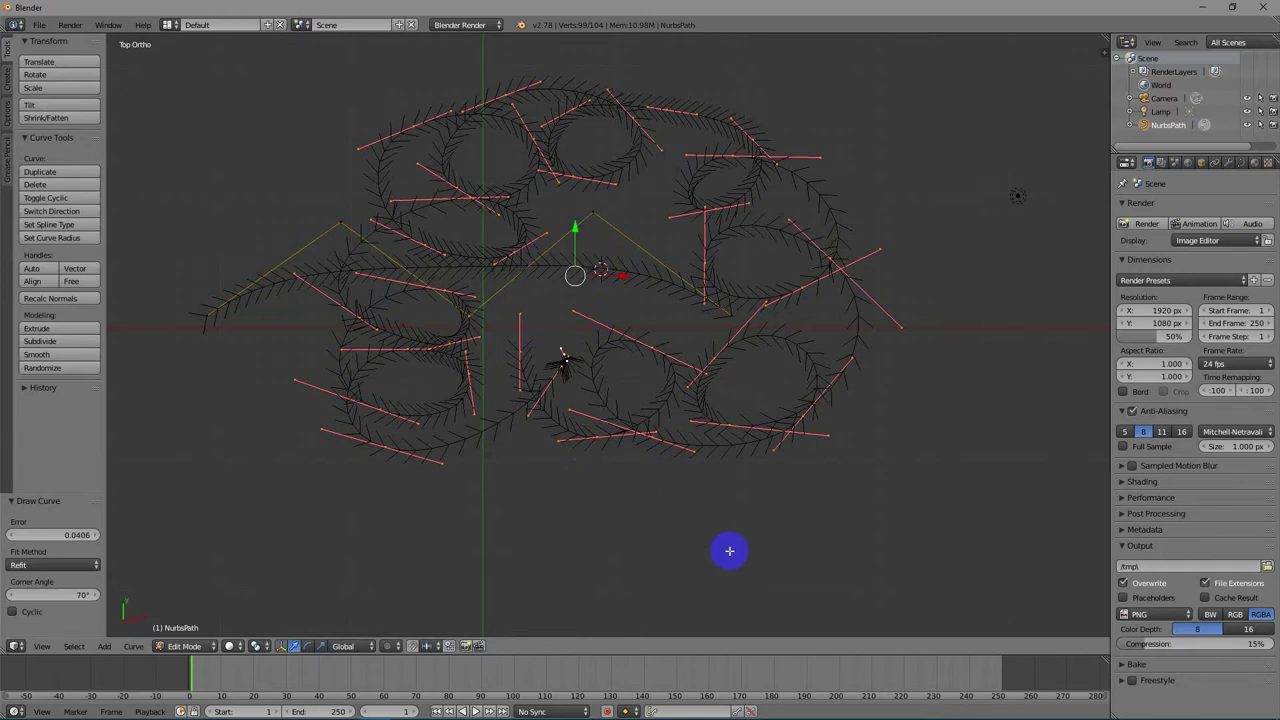
Step: Return to Object Mode and delete the path object with its freehand loops
{"action": "key", "text": "Tab"}
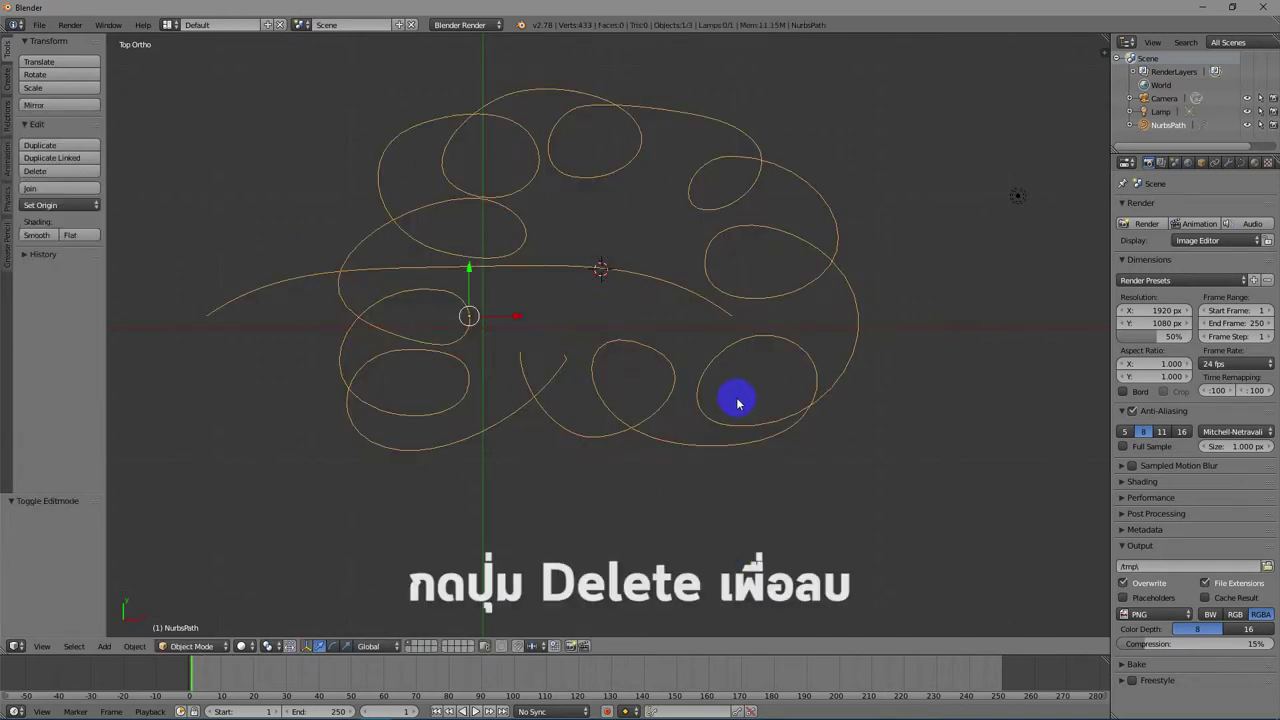
{"action": "key", "text": "Delete"}
{"action": "left_click", "coordinate": [510, 243]}
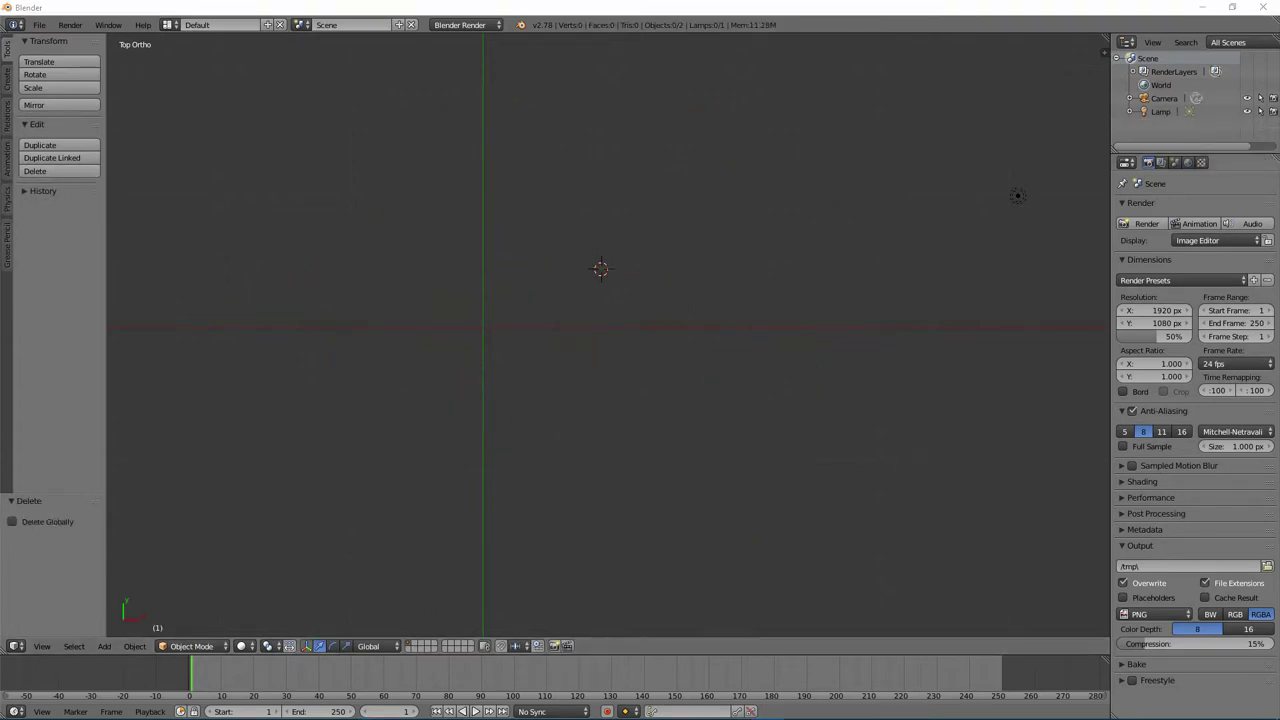
Step: Add a Bezier curve with the 3D cursor placed at about X -0.383, Y 0.208, and enter Edit Mode on it
{"action": "left_click", "coordinate": [434, 298]}
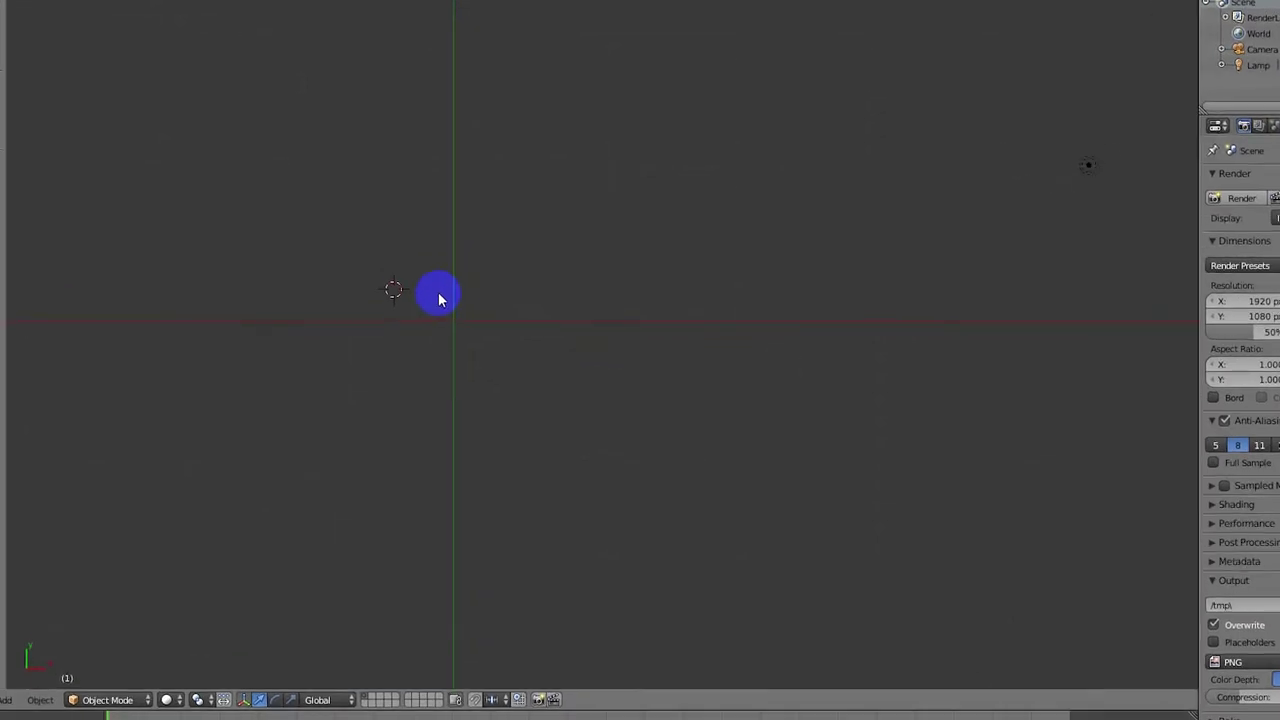
{"action": "key", "text": "shift+a"}
{"action": "mouse_move", "coordinate": [439, 297]}
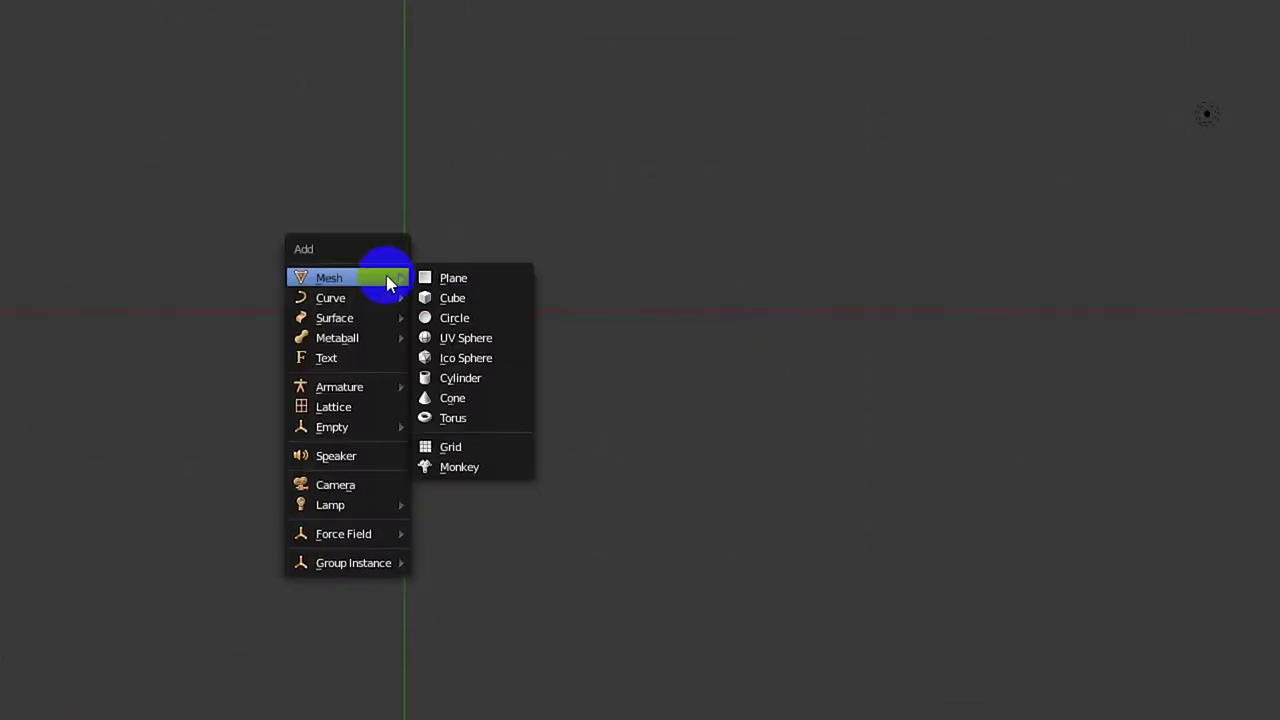
{"action": "mouse_move", "coordinate": [380, 297]}
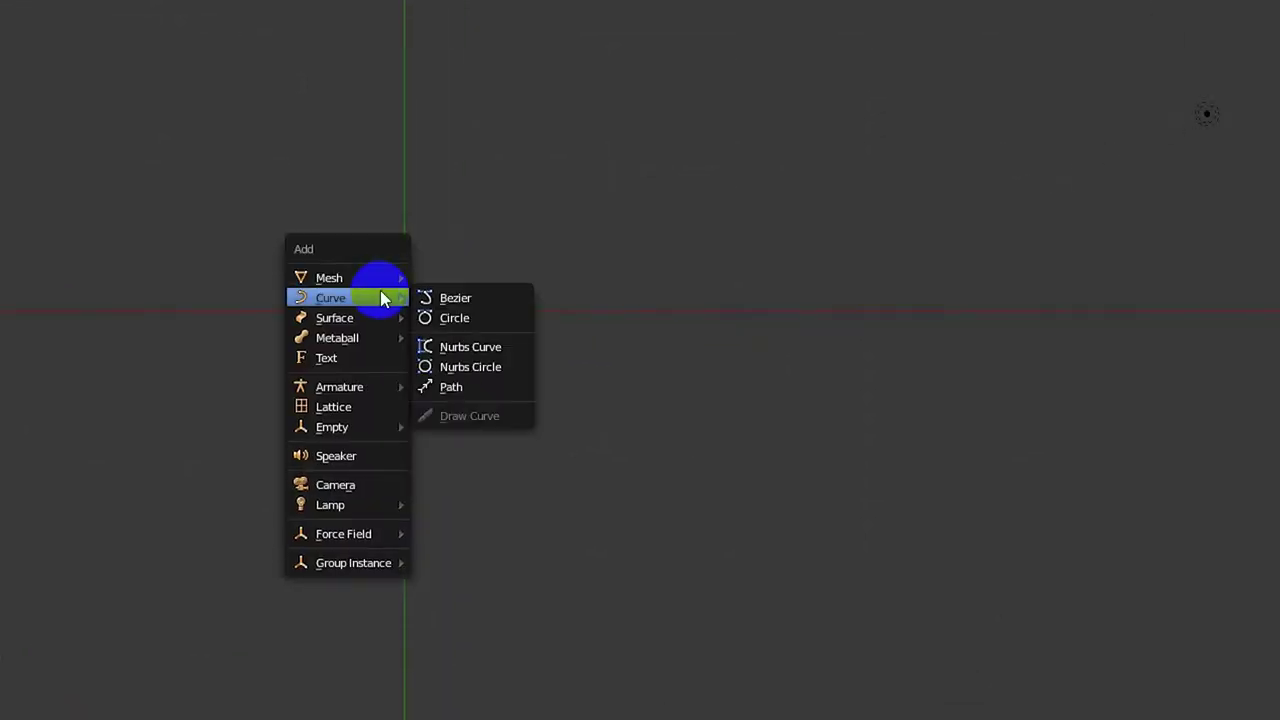
{"action": "left_click", "coordinate": [462, 300]}
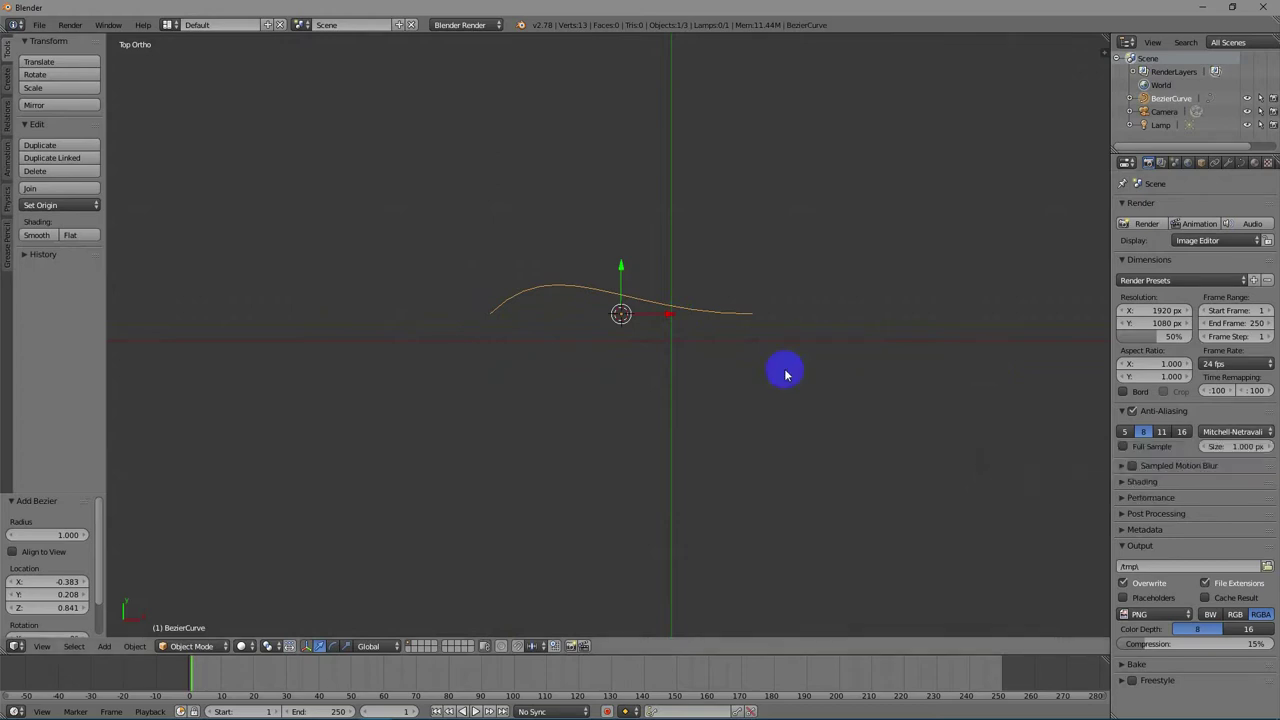
{"action": "key", "text": "Tab"}
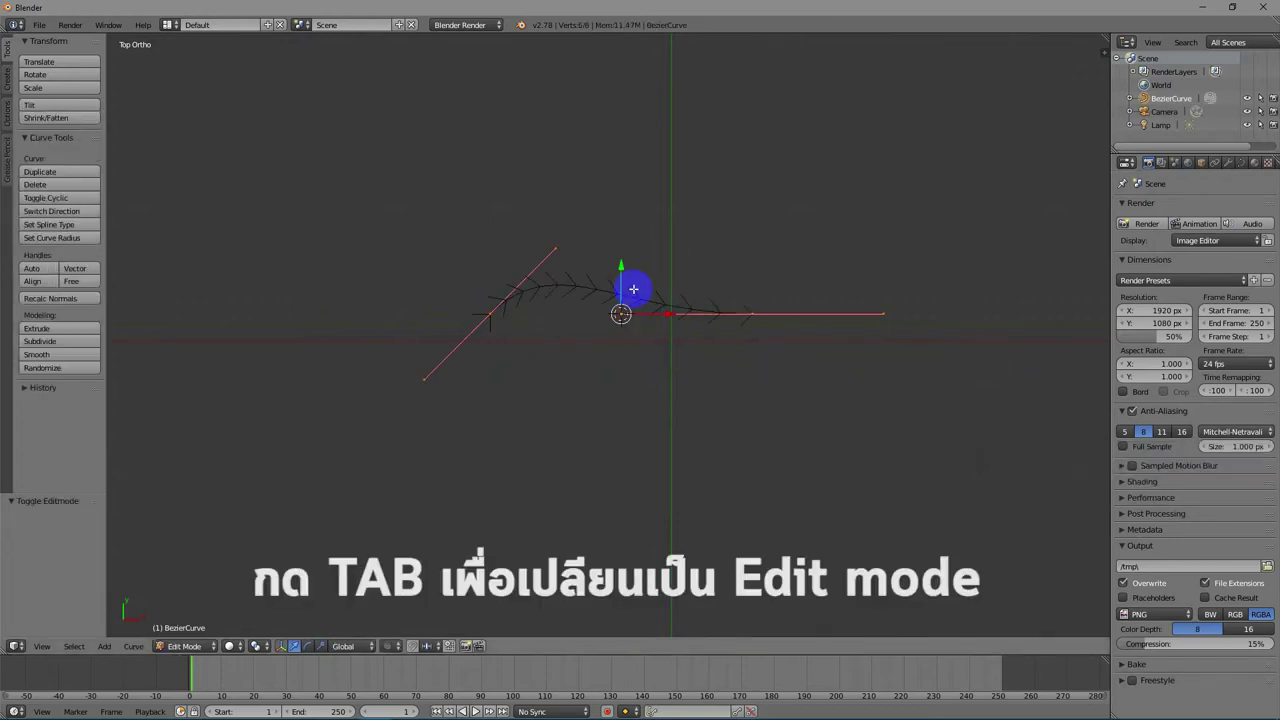
{"action": "scroll", "coordinate": [711, 355], "scroll_direction": "up", "scroll_amount": 3}
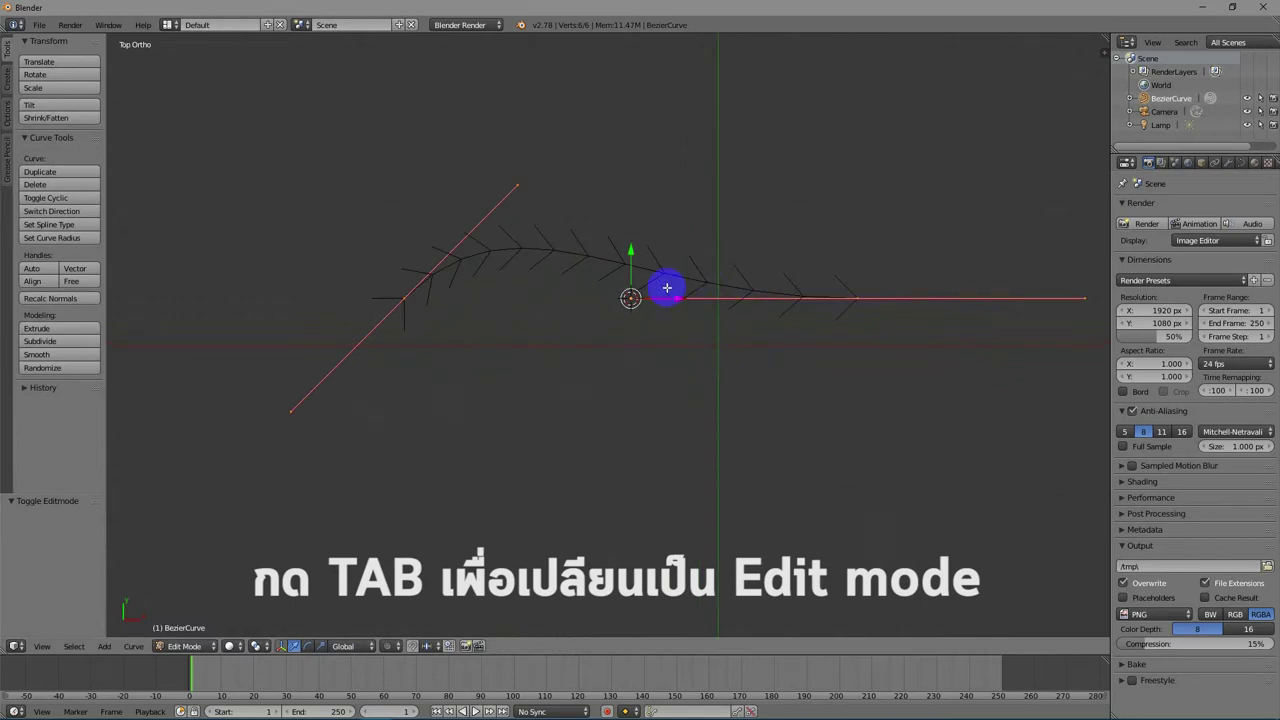
{"action": "scroll", "coordinate": [730, 300], "scroll_direction": "down", "scroll_amount": 1}
Step: Extrude the Bezier curve's right end point about -0.38 in X and 0.78 in Y
{"action": "right_click", "coordinate": [816, 306]}
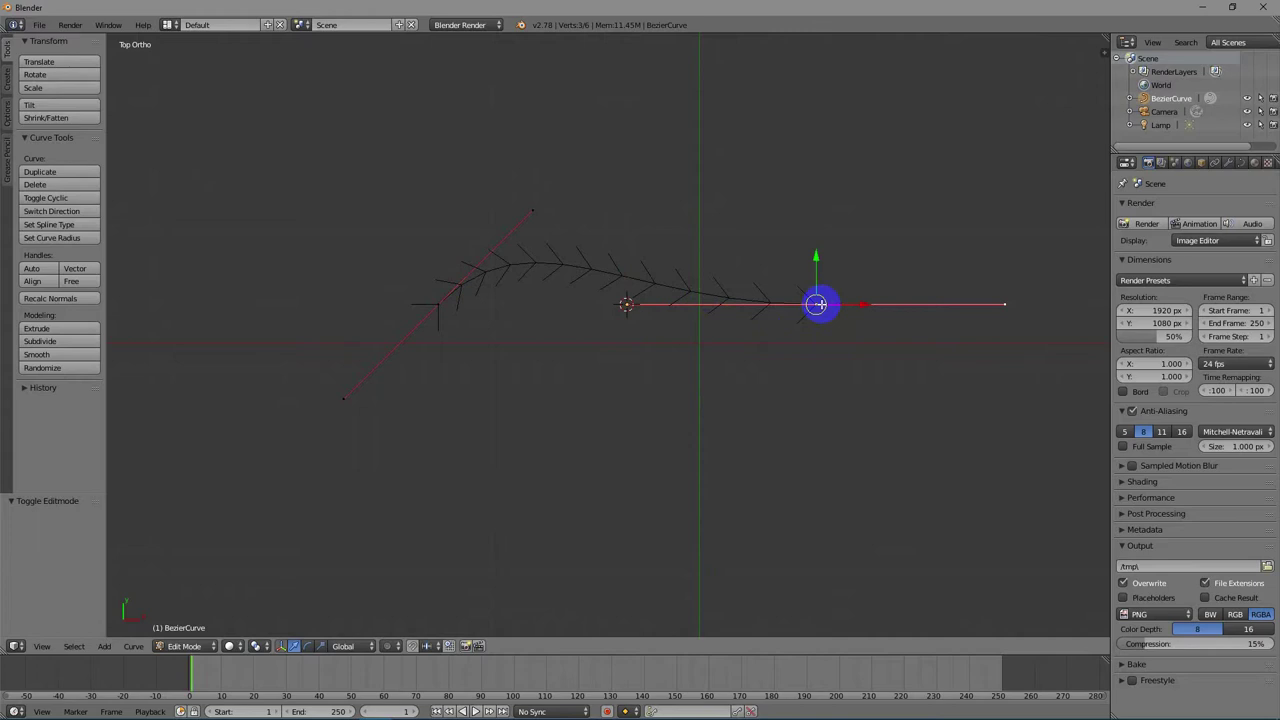
{"action": "key", "text": "e"}
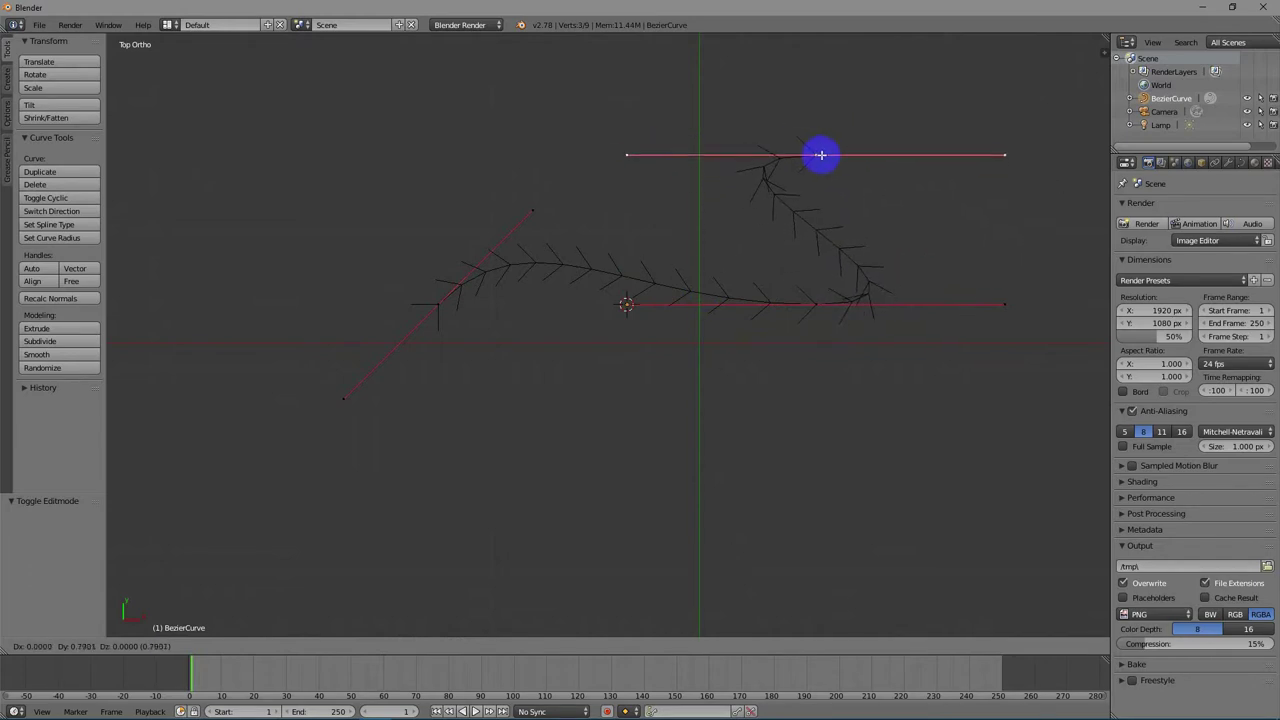
{"action": "key", "text": "r"}
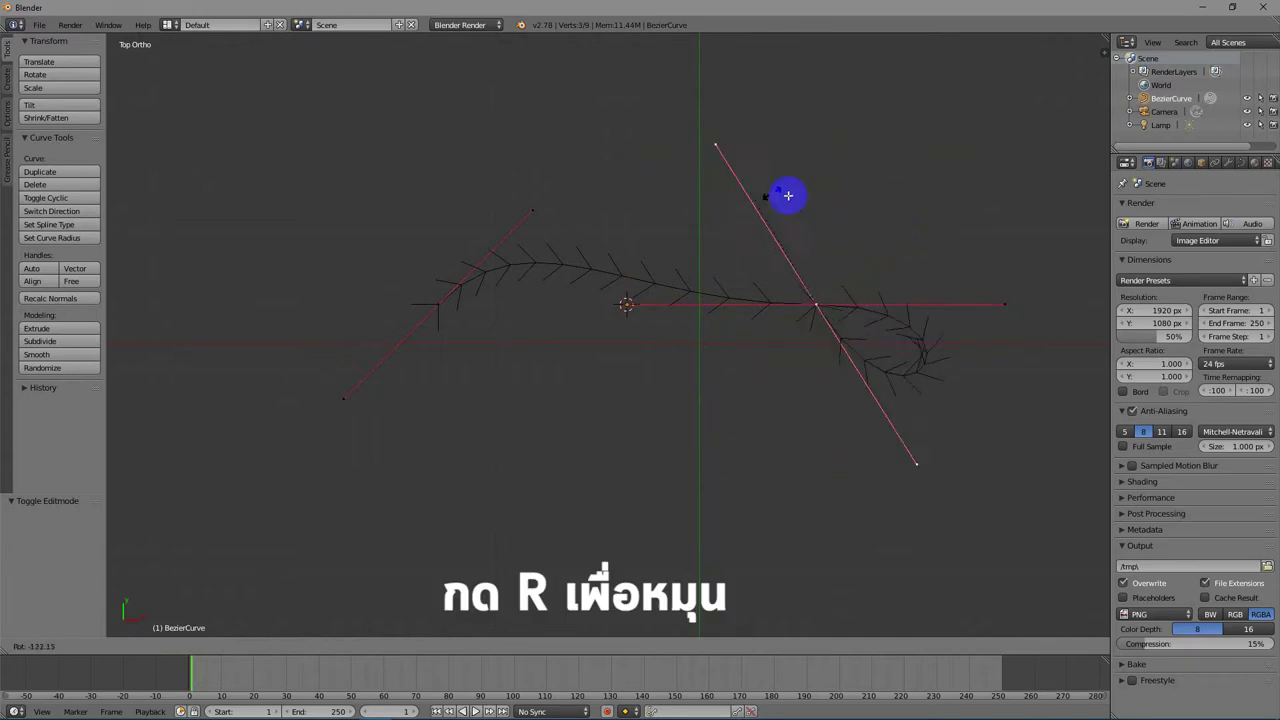
{"action": "right_click", "coordinate": [838, 216]}
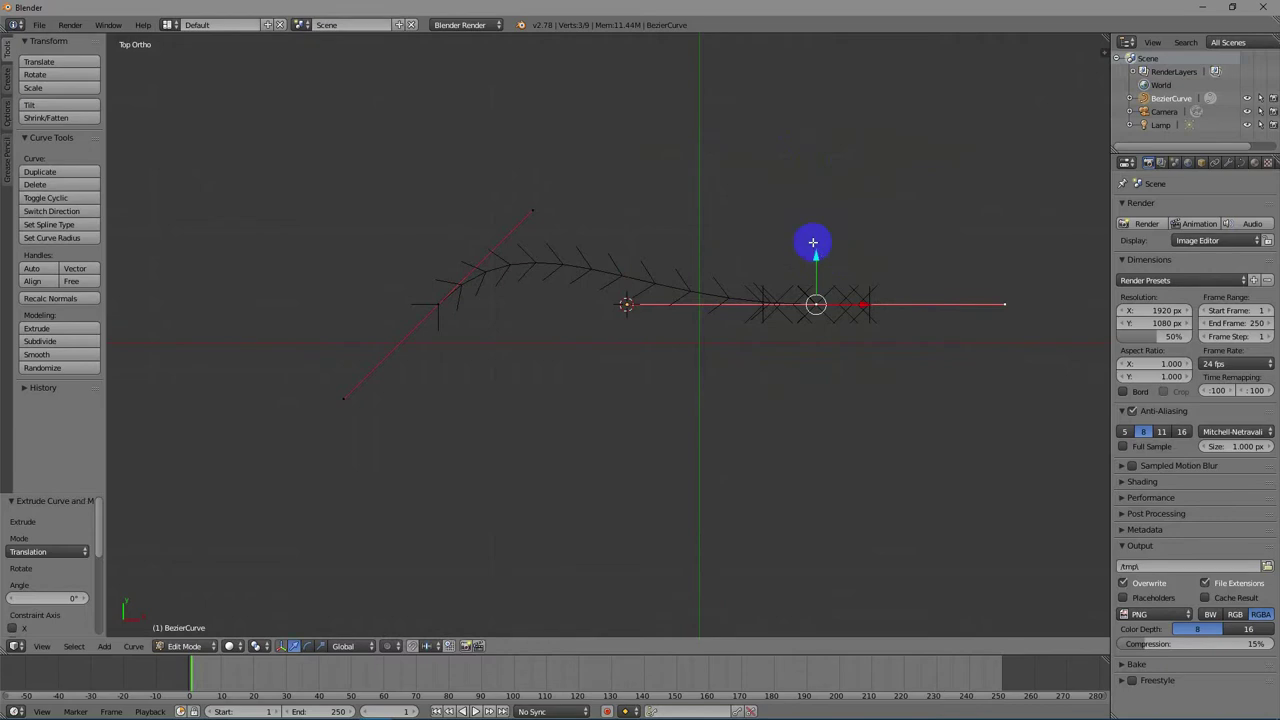
{"action": "key", "text": "e"}
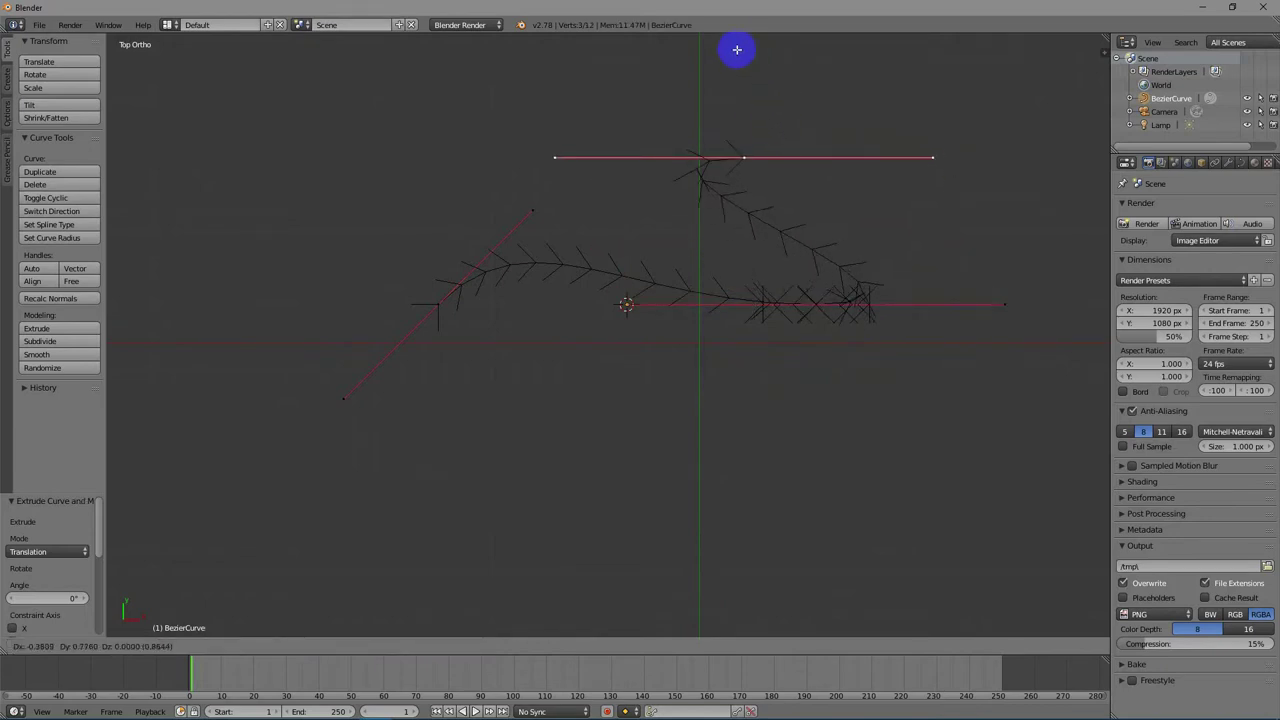
{"action": "left_click", "coordinate": [737, 49]}
Step: Rotate the extruded point's handles about -183°, plus a further 2.56°, so the curve bends smoothly back to the left
{"action": "key", "text": "r"}
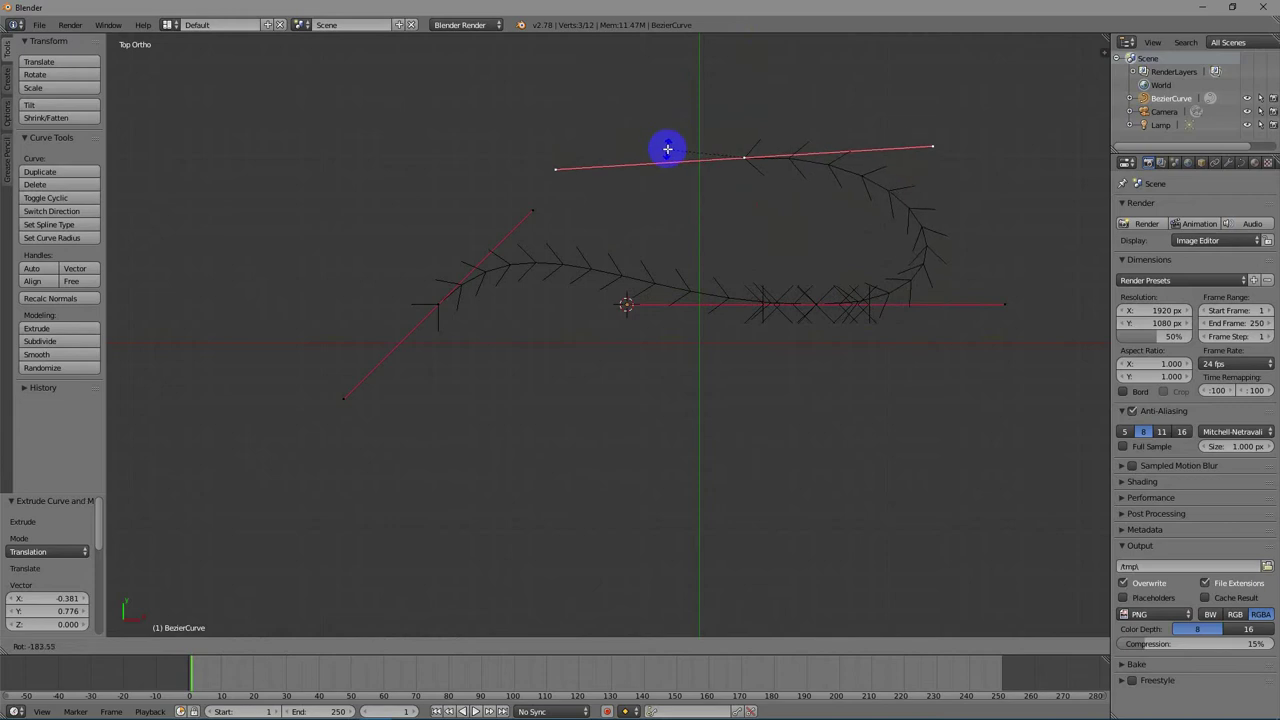
{"action": "left_click", "coordinate": [669, 149]}
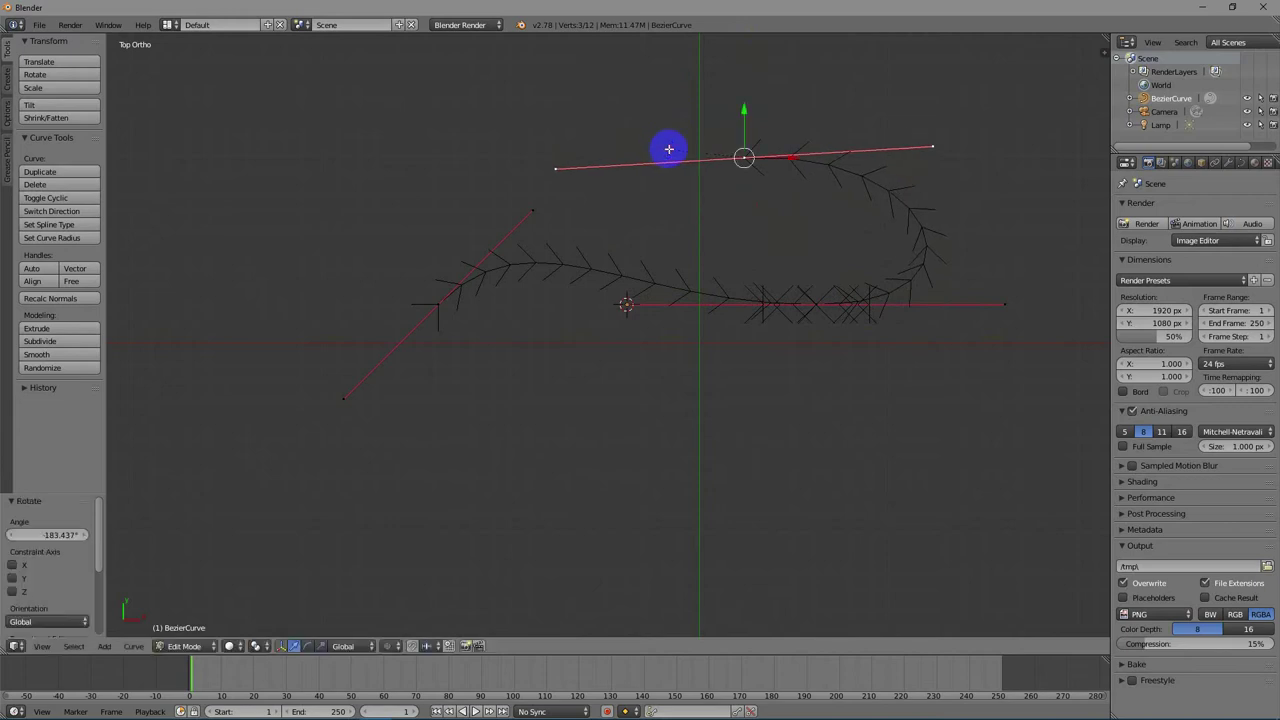
{"action": "key", "text": "r"}
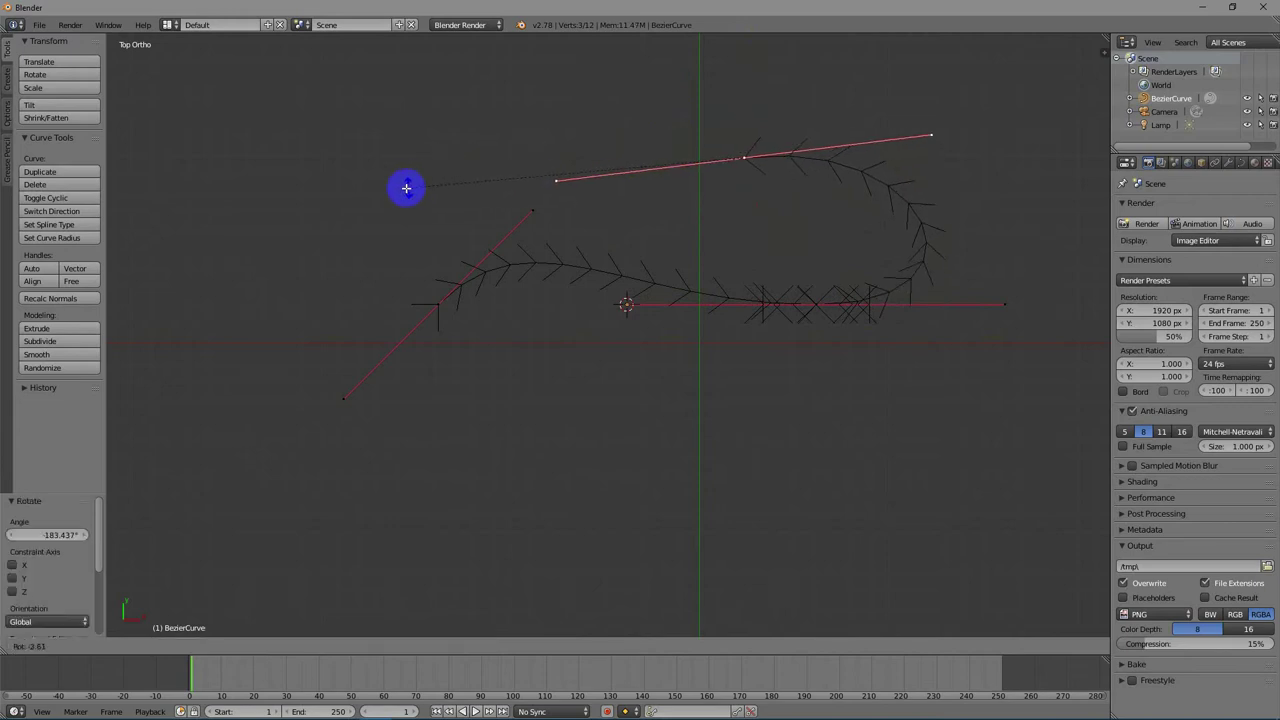
{"action": "left_click", "coordinate": [420, 160]}
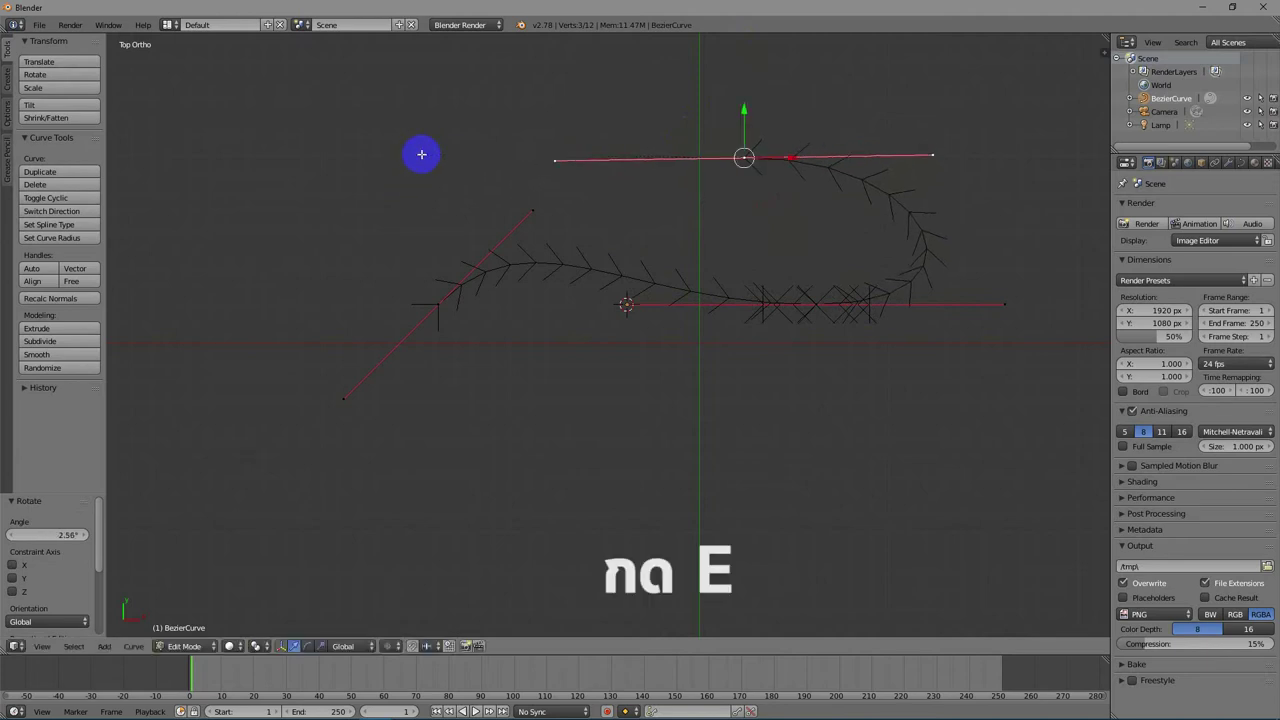
Step: Extrude another point about -2.06 in X and -0.29 in Y, and rotate its handles about -92°
{"action": "key", "text": "e"}
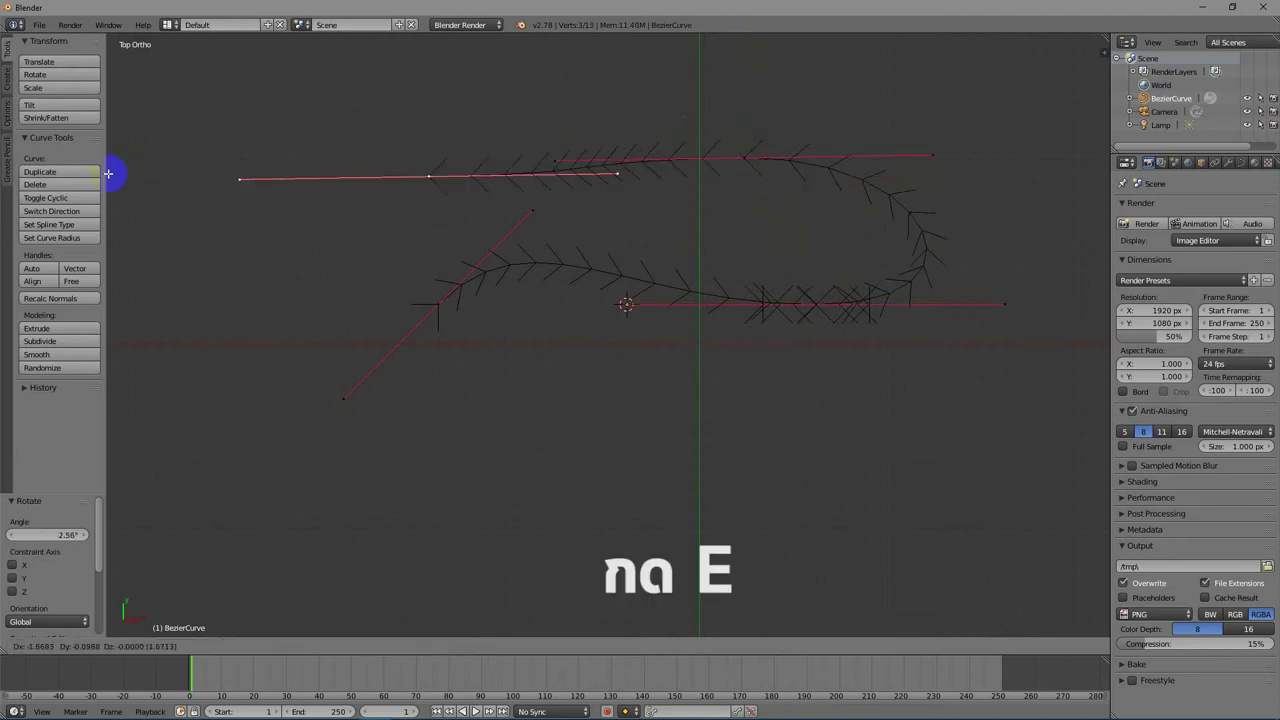
{"action": "left_click", "coordinate": [343, 174]}
{"action": "key", "text": "e"}
{"action": "left_click", "coordinate": [571, 206]}
{"action": "key", "text": "e"}
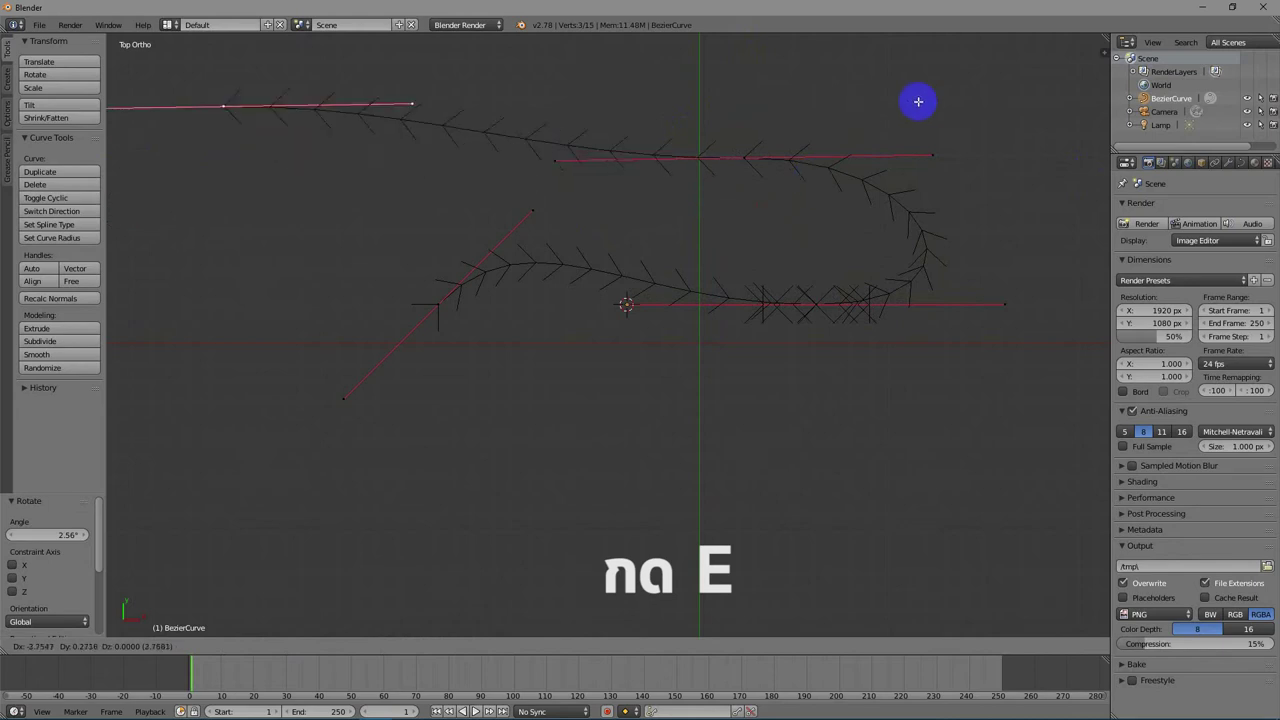
{"action": "left_click", "coordinate": [1036, 208]}
{"action": "key", "text": "r"}
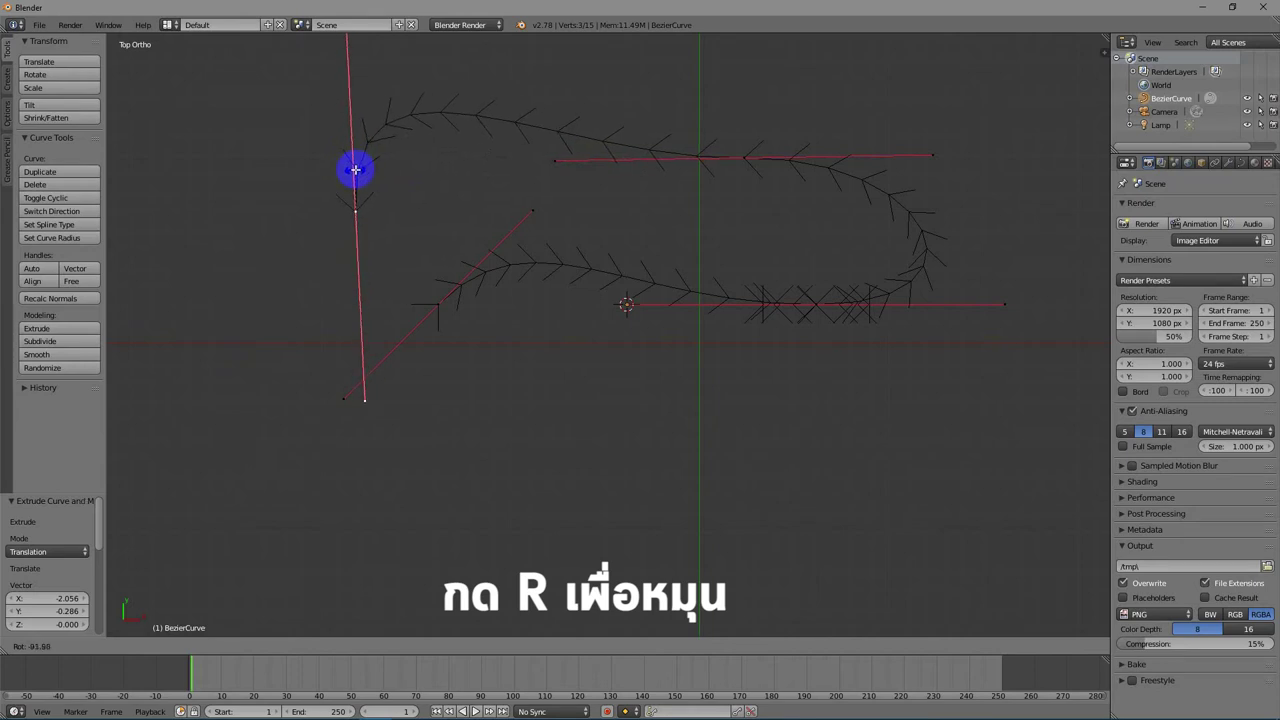
{"action": "left_click", "coordinate": [355, 170]}
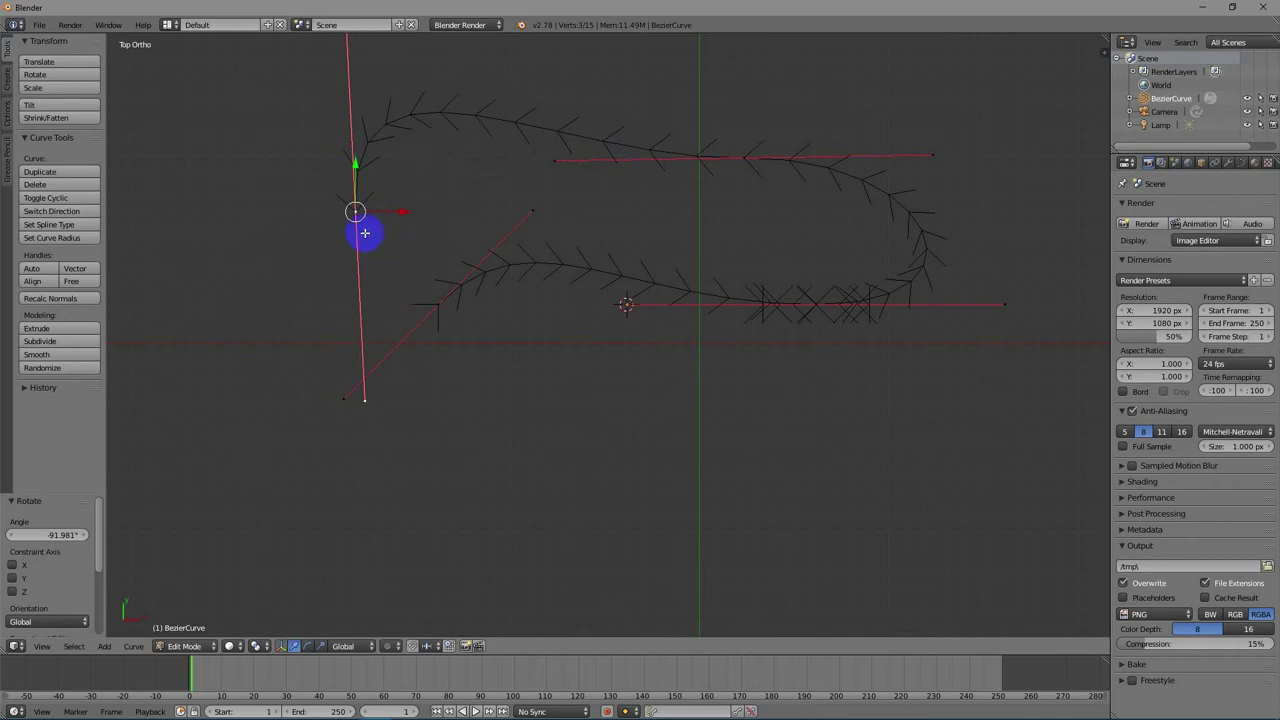
Step: Close the gap between the curve's two left end points by making the spline cyclic
{"action": "left_click", "coordinate": [435, 307]}
{"action": "left_click", "coordinate": [355, 211]}
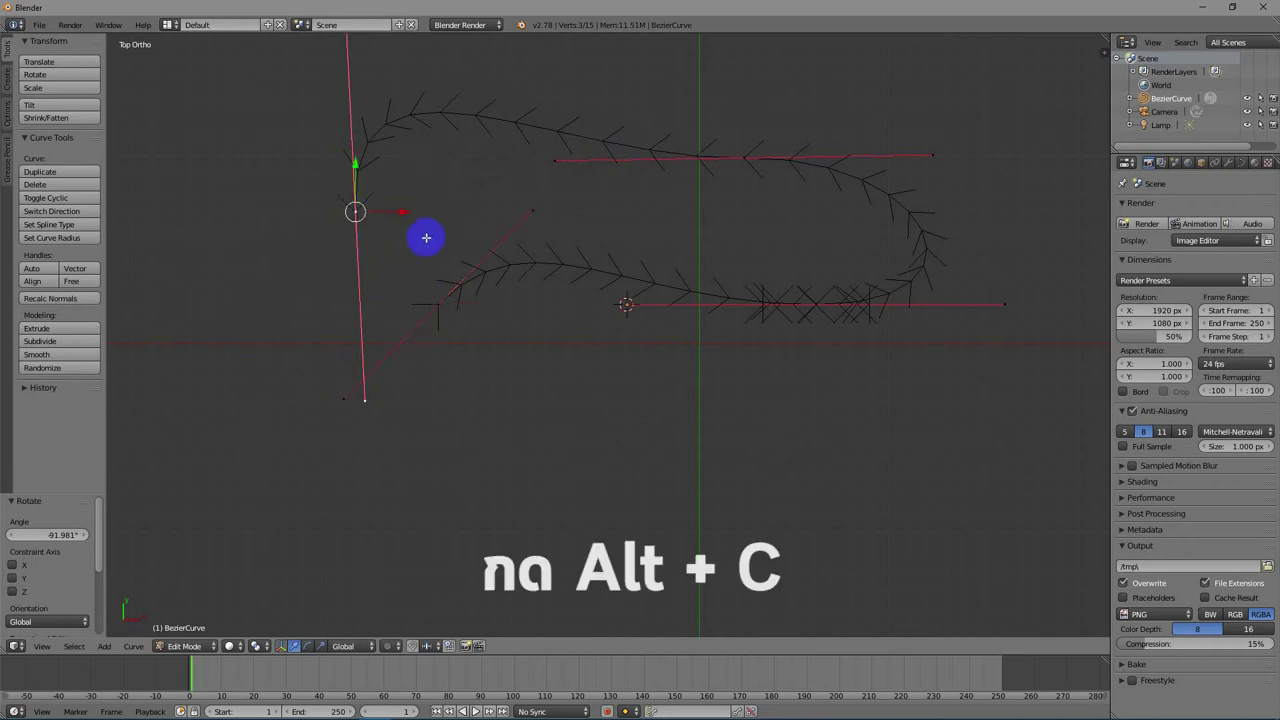
{"action": "key", "text": "alt+c"}
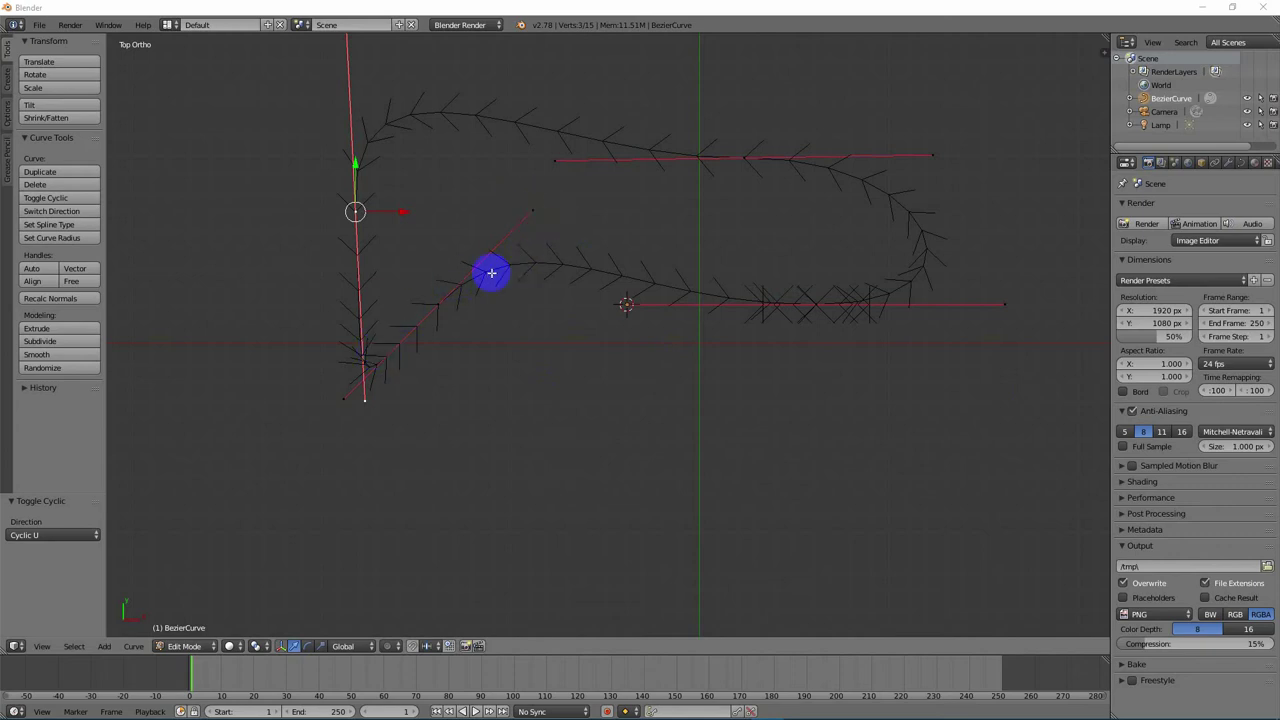
Step: Move the original start point's lower handle about 0.41 in X and 0.29 in Y, and its upper handle about 0.47 and -0.37
{"action": "right_click", "coordinate": [344, 400]}
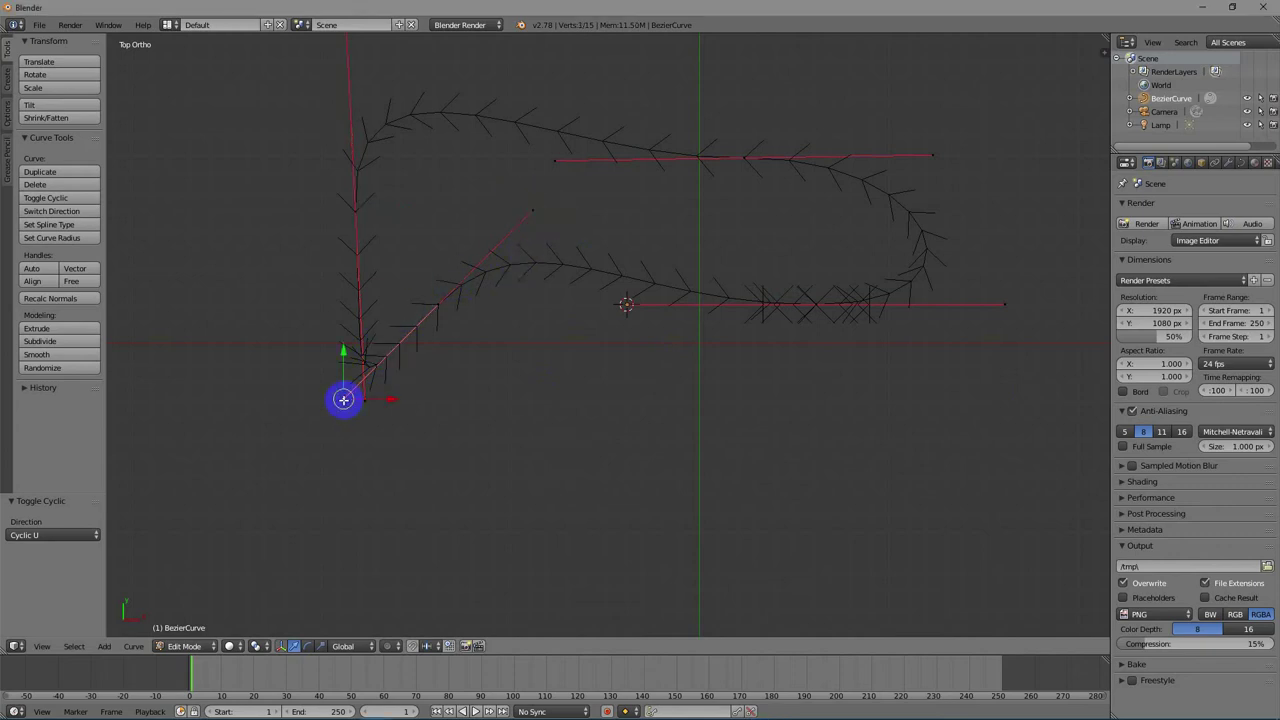
{"action": "key", "text": "g"}
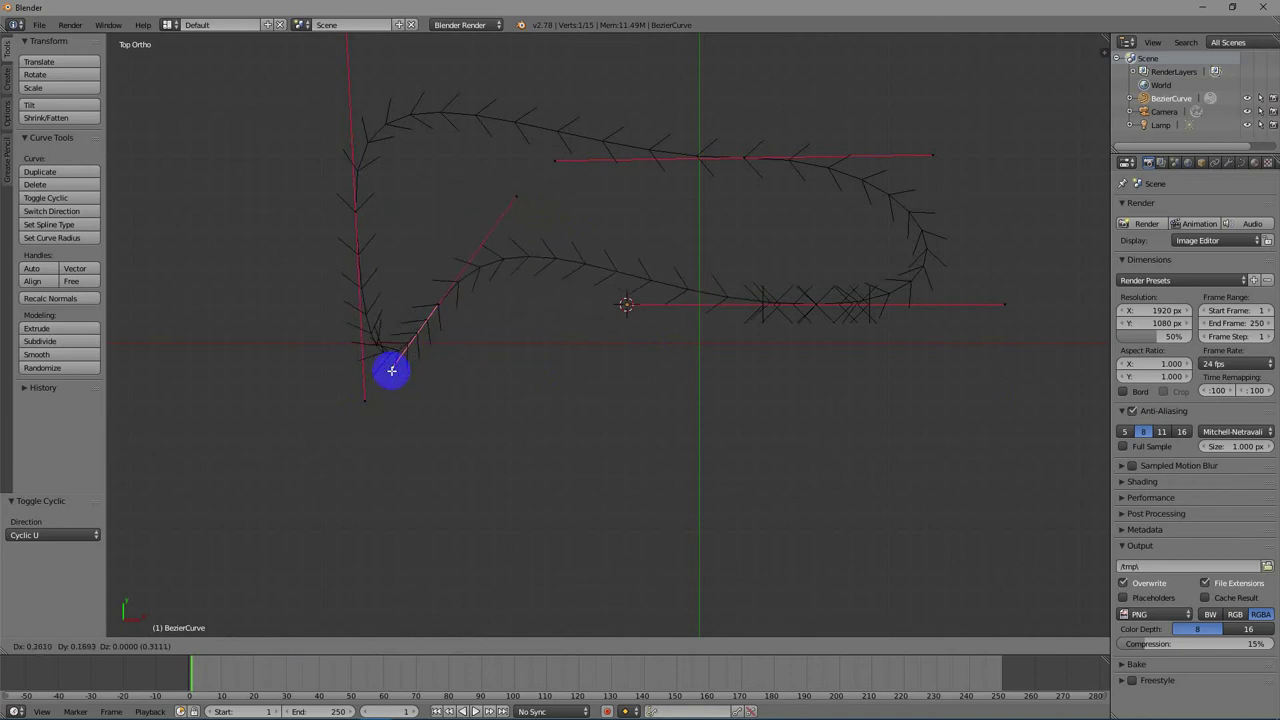
{"action": "left_click", "coordinate": [421, 344]}
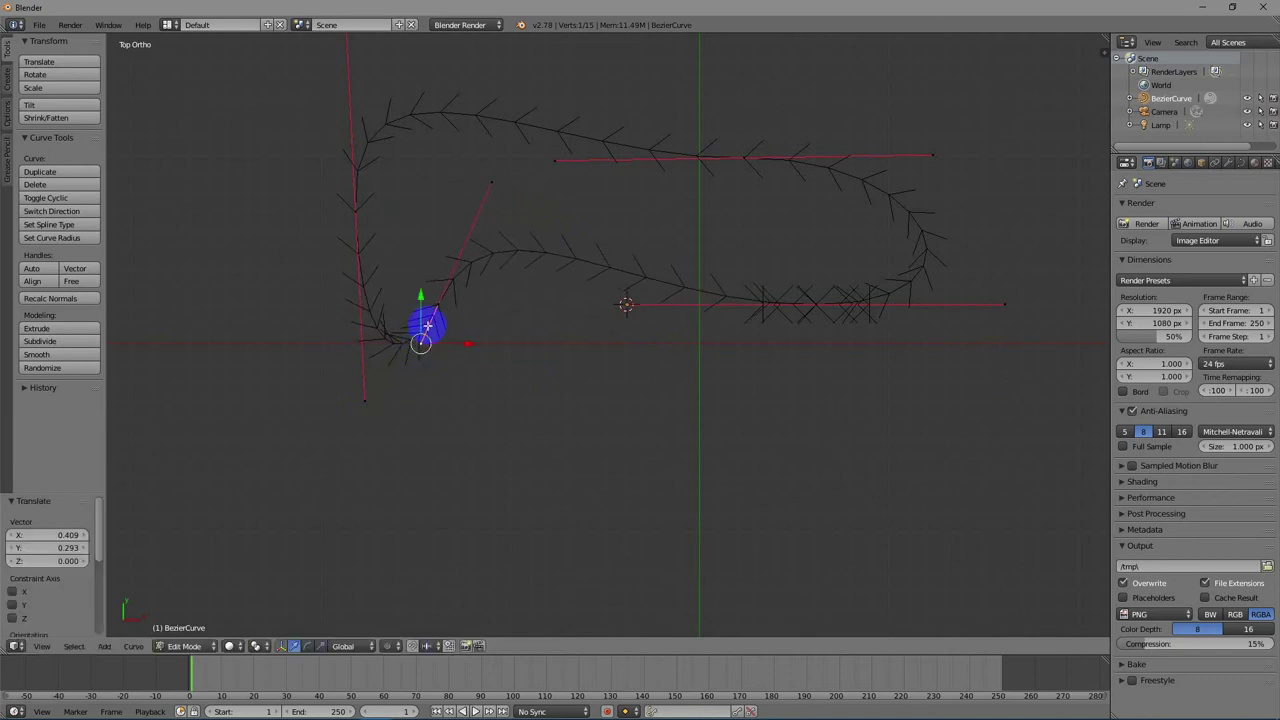
{"action": "right_click", "coordinate": [438, 304]}
{"action": "right_click", "coordinate": [491, 182]}
{"action": "key", "text": "g"}
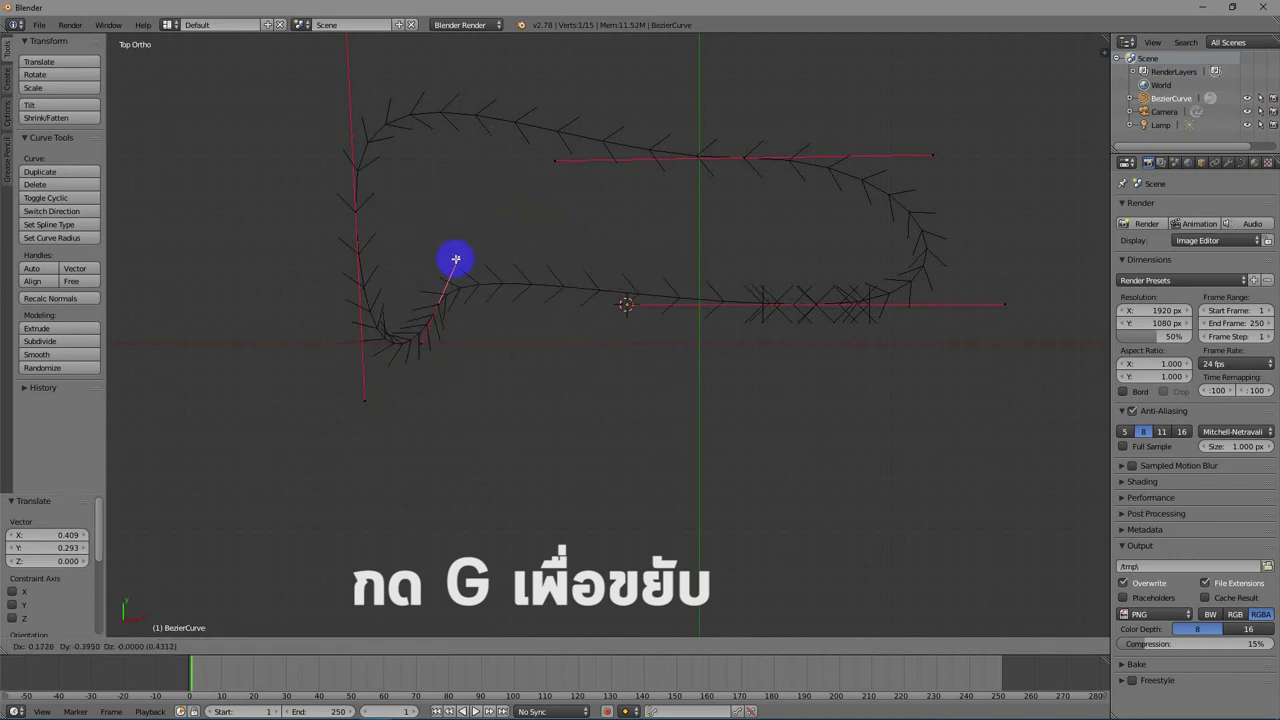
{"action": "left_click", "coordinate": [574, 252]}
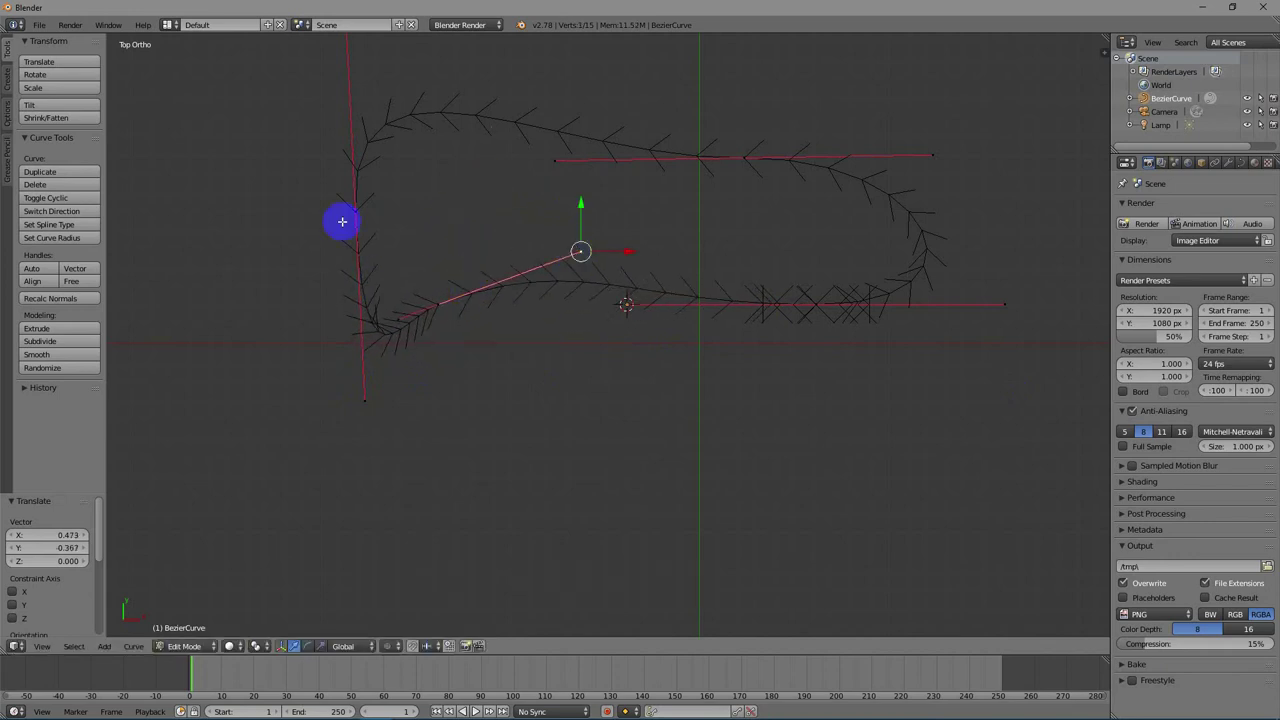
Step: Move the leftmost control point about -0.79 in X and -0.02 in Y to widen the closed shape
{"action": "right_click", "coordinate": [354, 211]}
{"action": "key", "text": "g"}
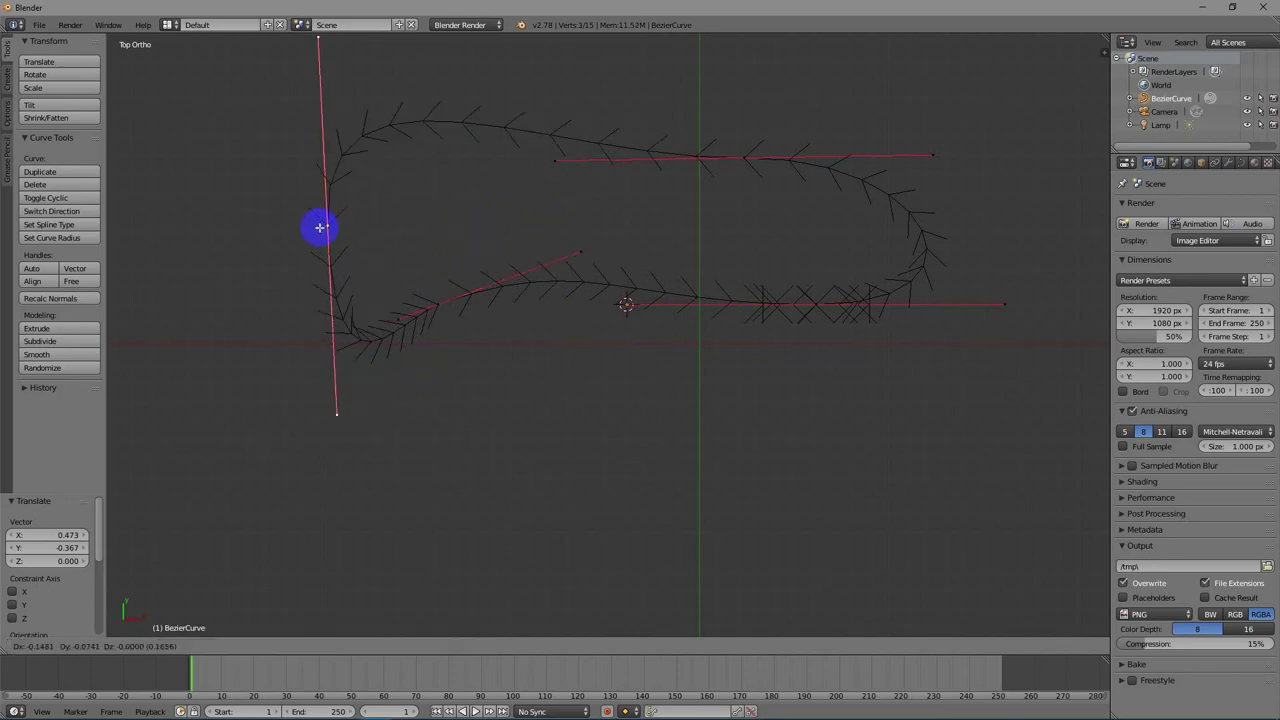
{"action": "left_click", "coordinate": [205, 216]}
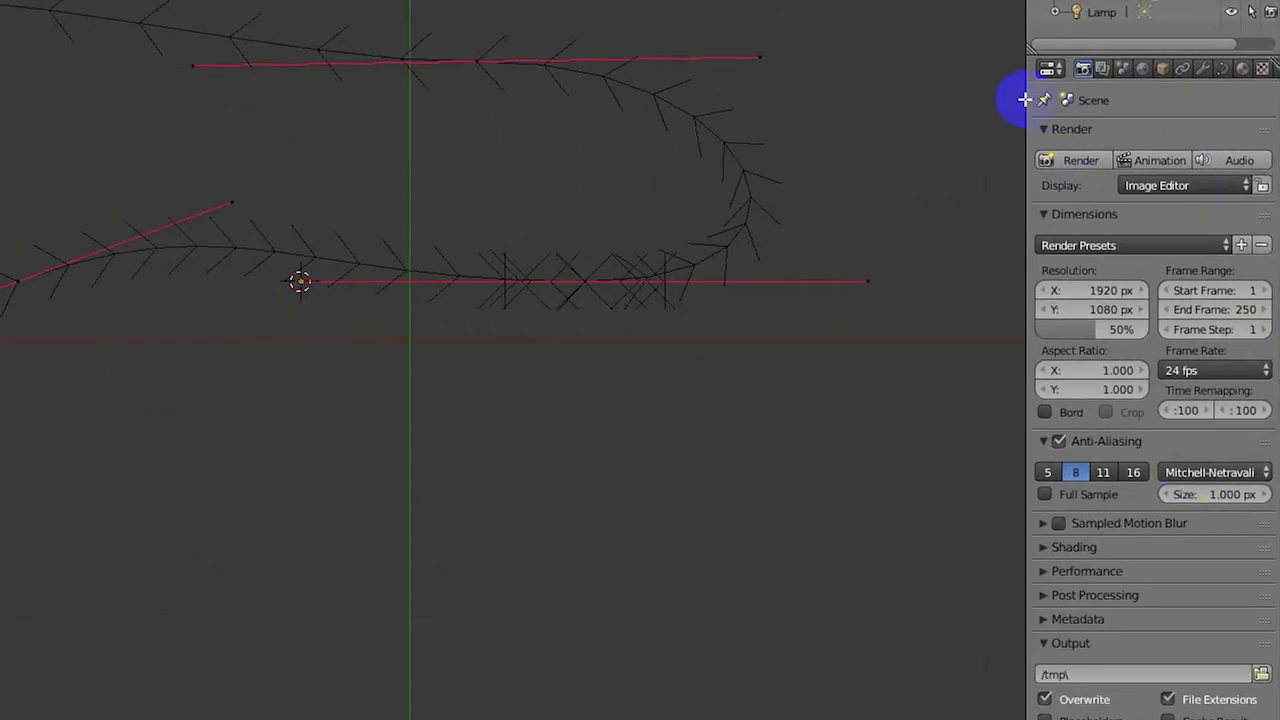
Step: Widen the properties area and set the Bezier curve's shape to 2D in its curve data settings
{"action": "left_click_drag", "start_coordinate": [1025, 98], "coordinate": [966, 98]}
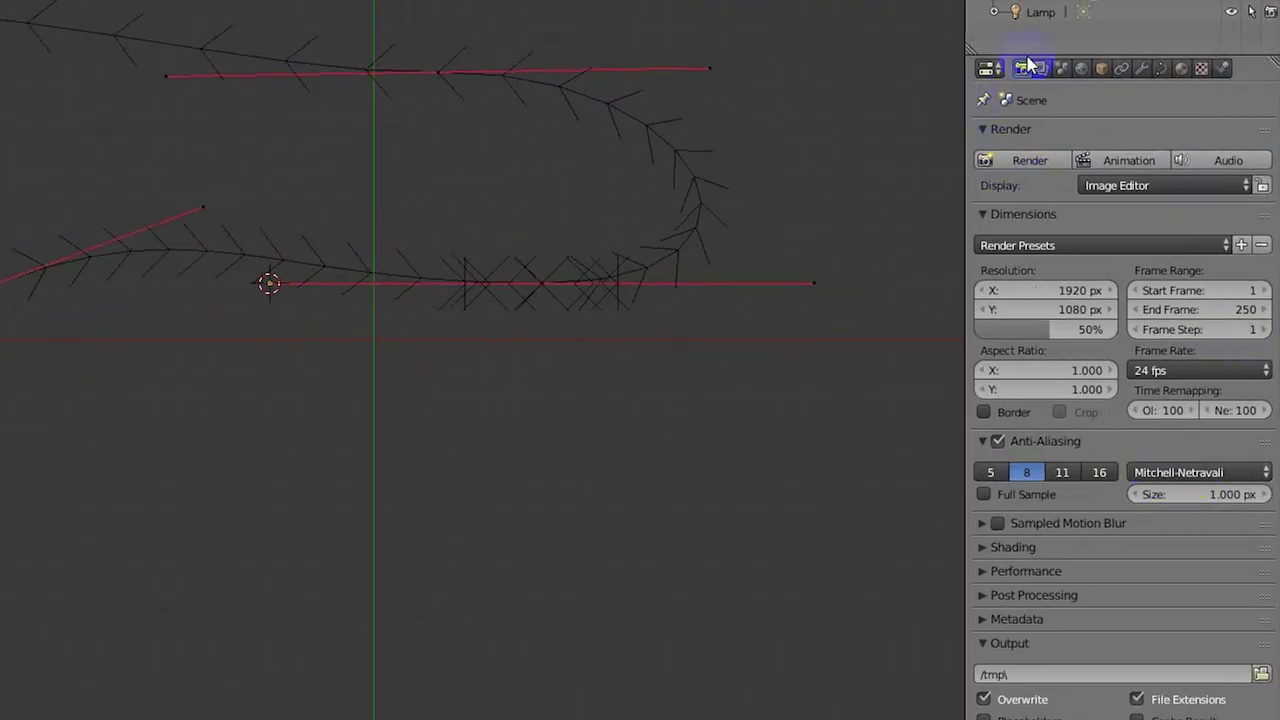
{"action": "left_click", "coordinate": [1165, 70]}
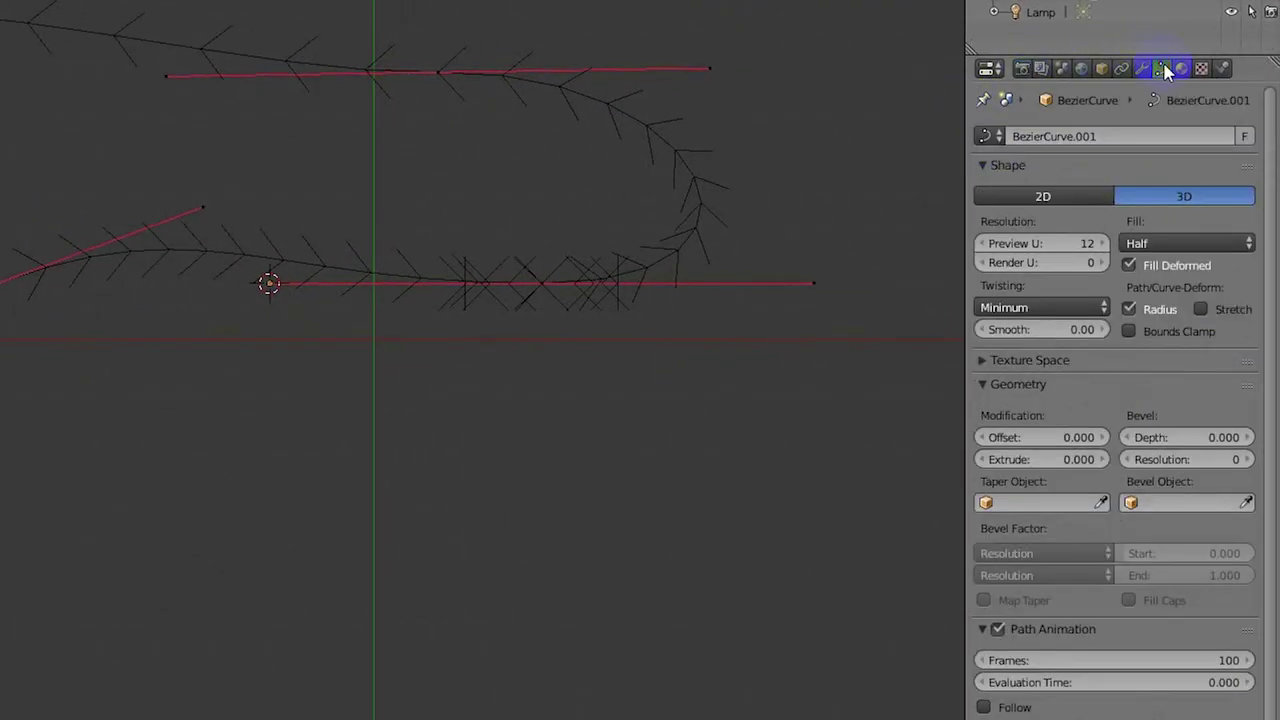
{"action": "left_click", "coordinate": [1073, 198]}
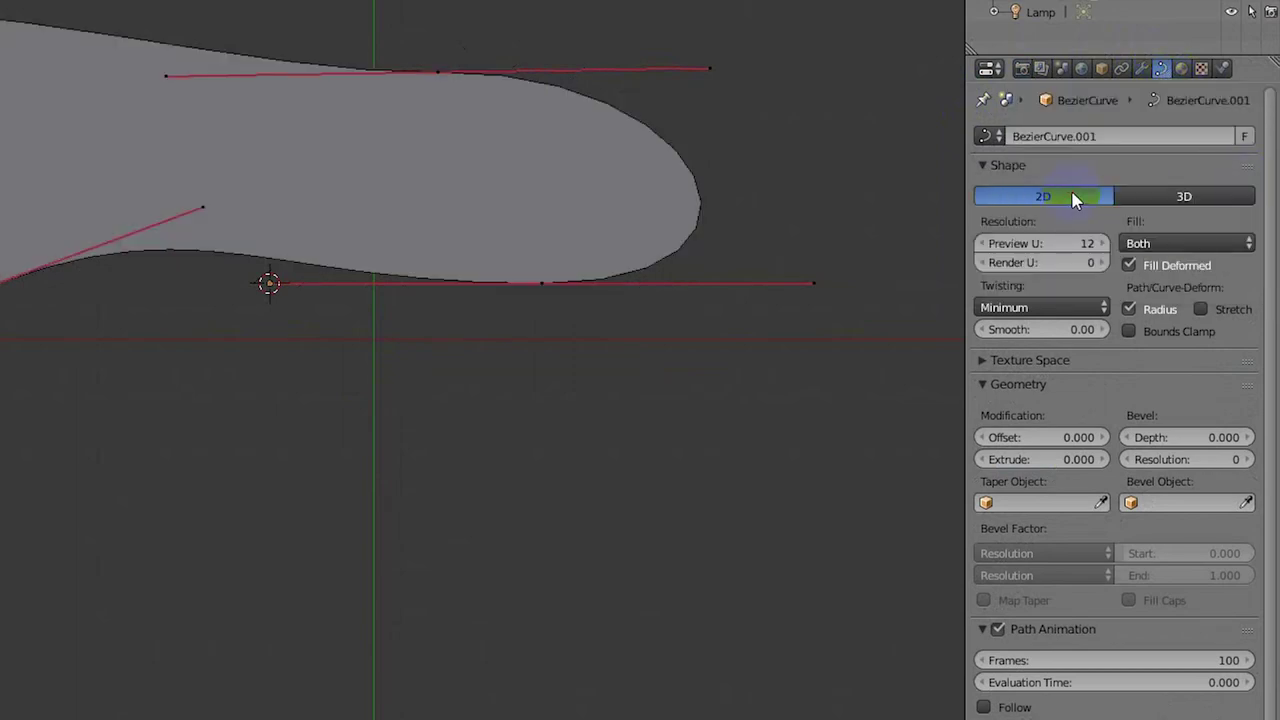
{"action": "scroll", "coordinate": [653, 475], "scroll_direction": "up", "scroll_amount": 1}
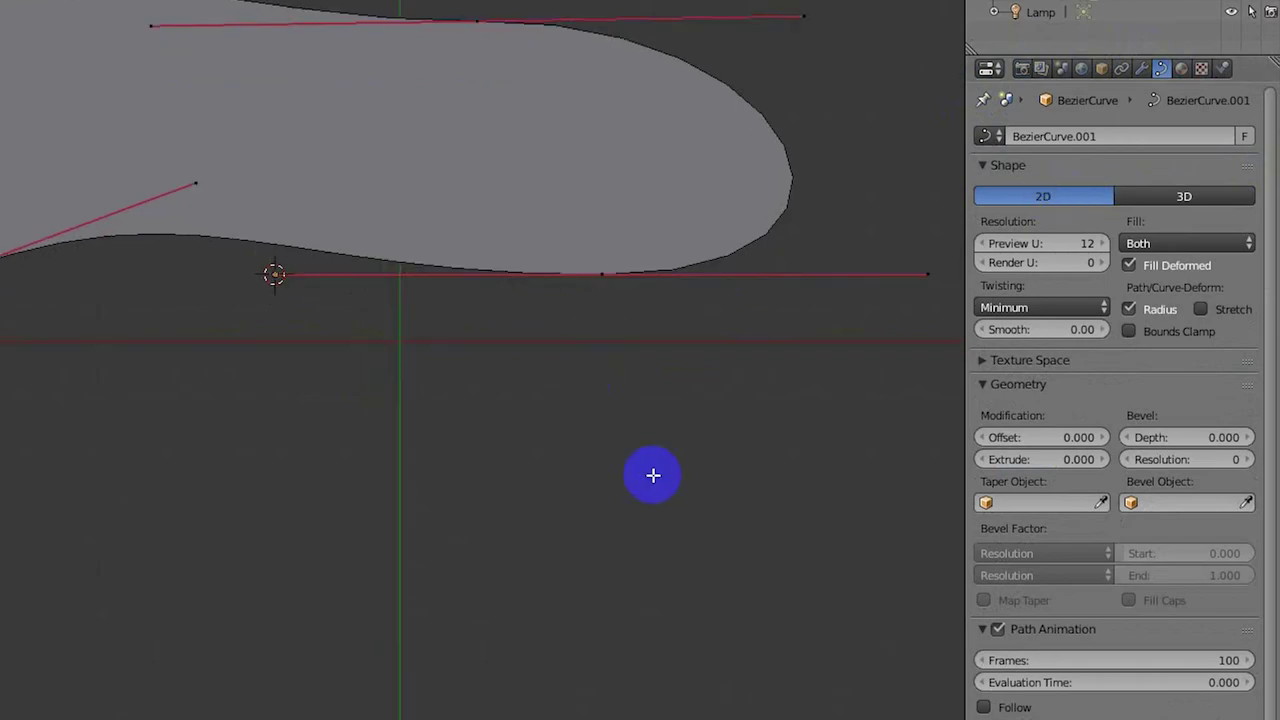
{"action": "scroll", "coordinate": [653, 475], "scroll_direction": "down", "scroll_amount": 2}
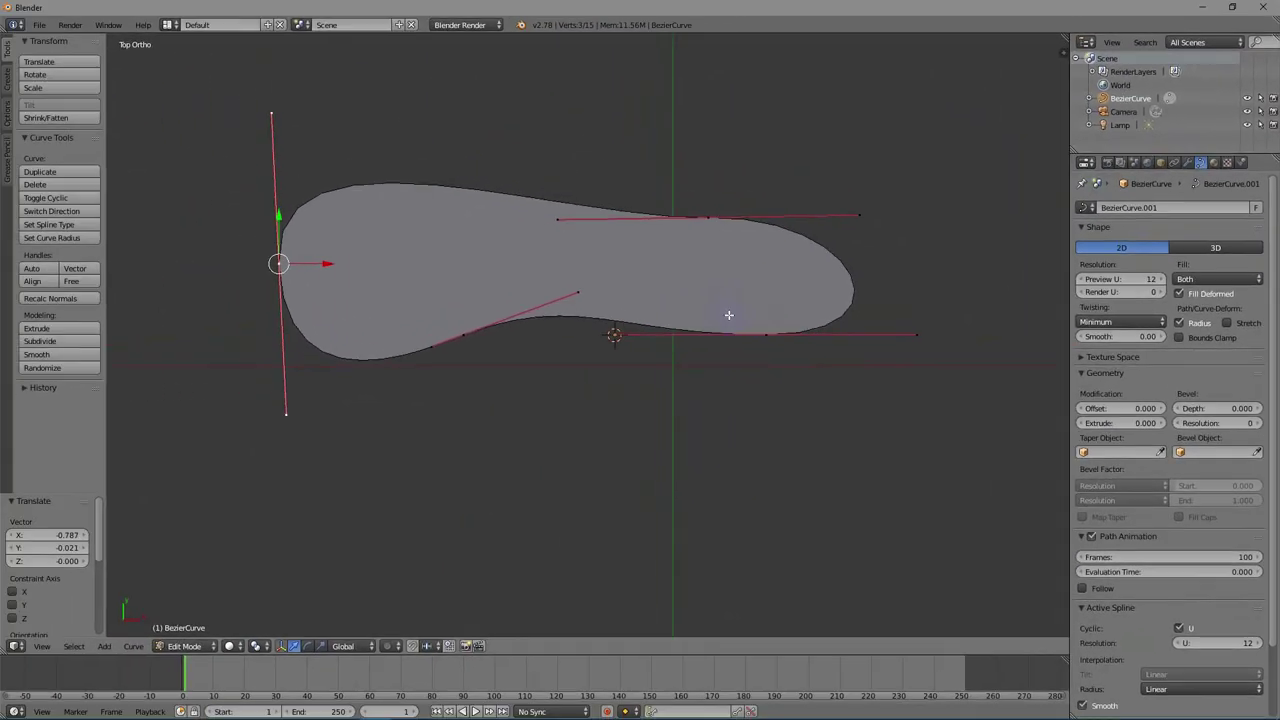
Step: Return the filled Bezier curve to Object Mode and add a new material to it
{"action": "middle_click_drag", "start_coordinate": [443, 296], "coordinate": [485, 361], "text": "shift"}
{"action": "mouse_move", "coordinate": [912, 400]}
{"action": "left_mouse_down"}
{"action": "mouse_move", "coordinate": [923, 409]}
{"action": "mouse_move", "coordinate": [881, 414]}
{"action": "left_mouse_up"}
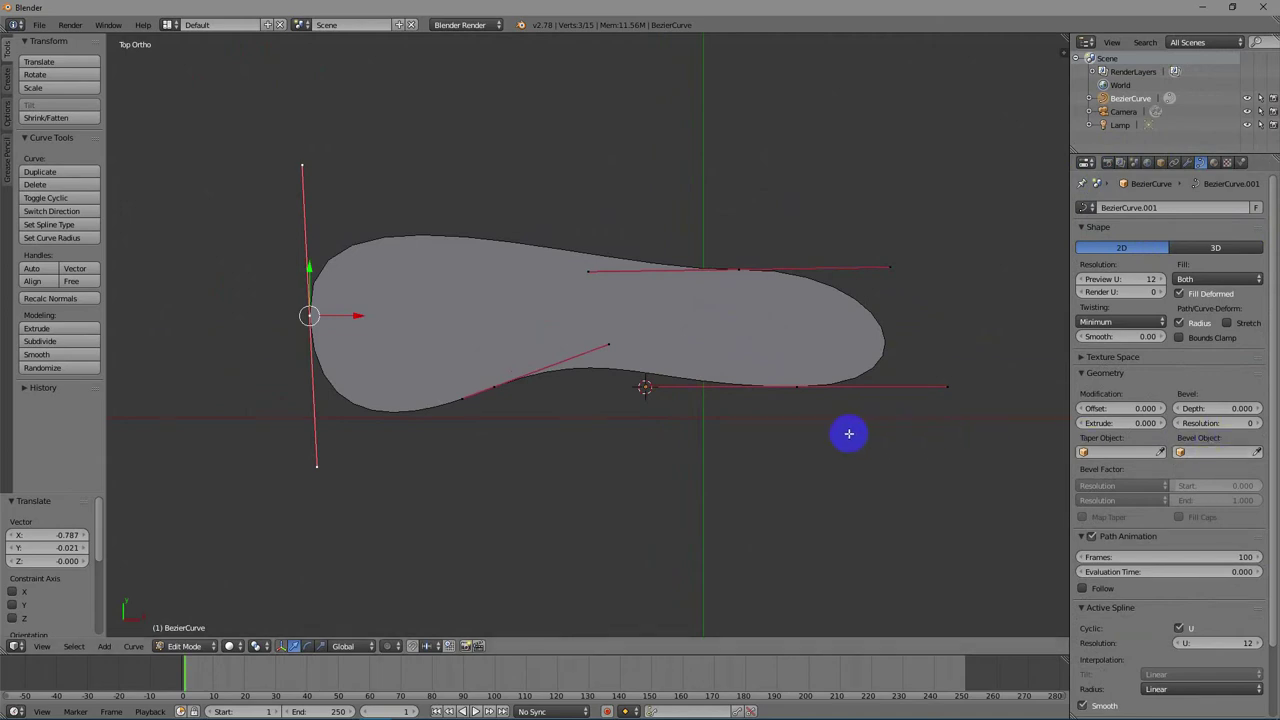
{"action": "key", "text": "Tab"}
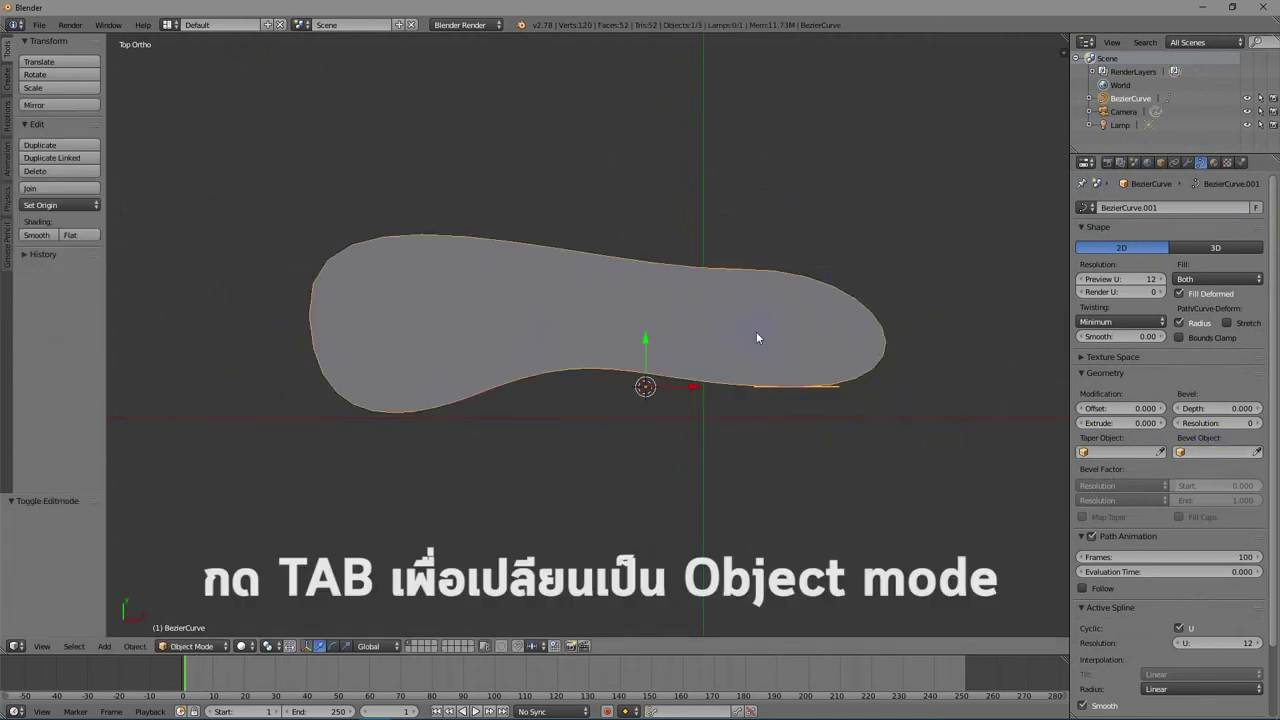
{"action": "left_click", "coordinate": [1213, 162]}
{"action": "left_click", "coordinate": [1125, 252]}
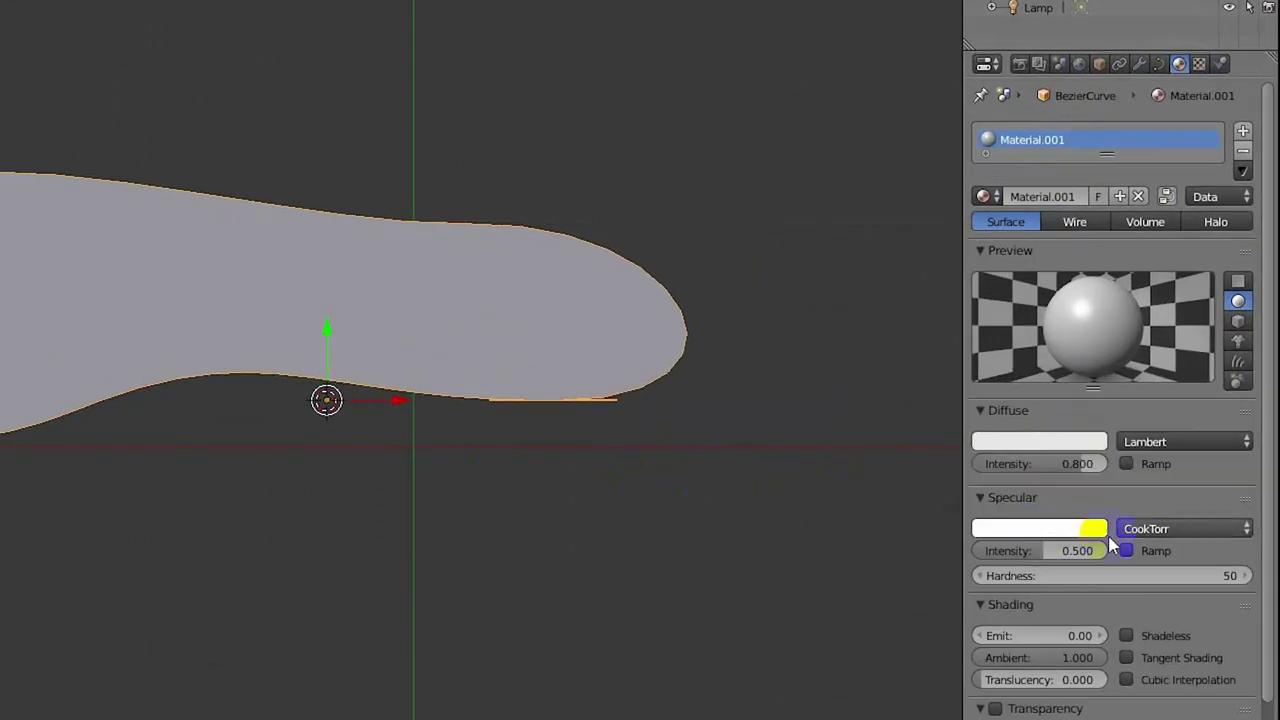
Step: Set the new material's diffuse colour to a crimson red
{"action": "left_click", "coordinate": [1037, 528]}
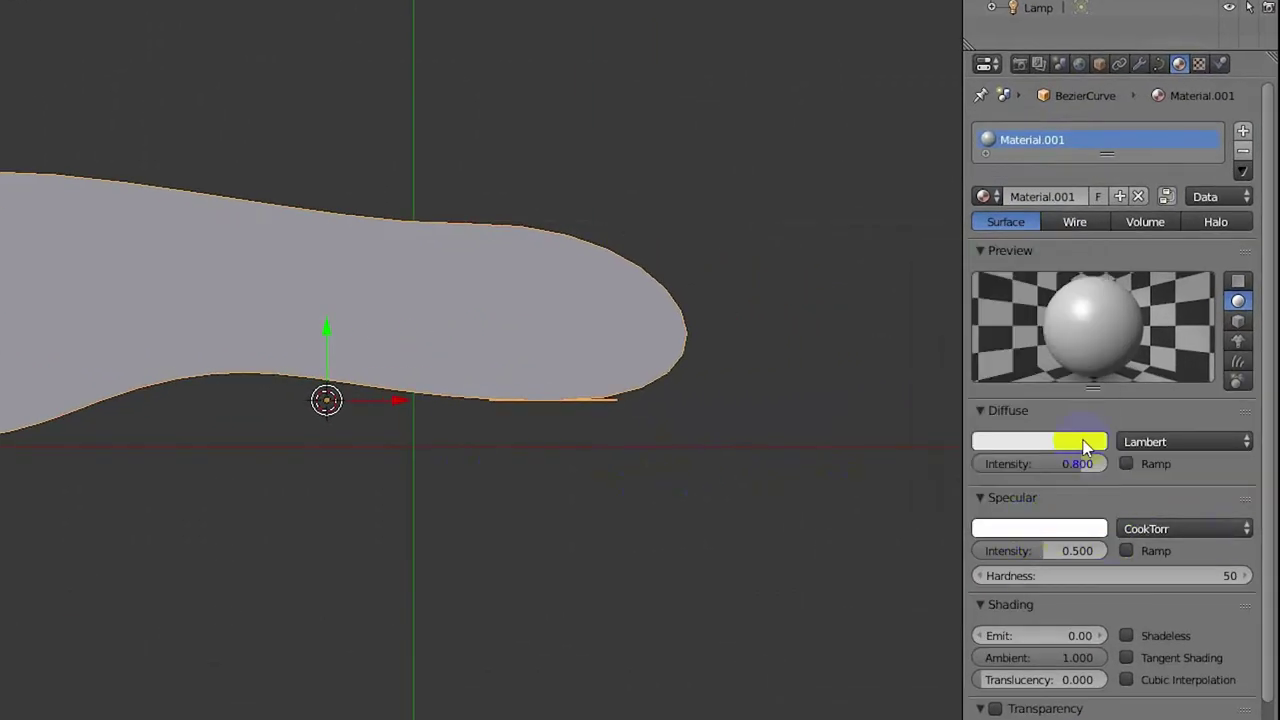
{"action": "left_click", "coordinate": [1085, 445]}
{"action": "left_click_drag", "start_coordinate": [1006, 306], "coordinate": [1011, 308]}
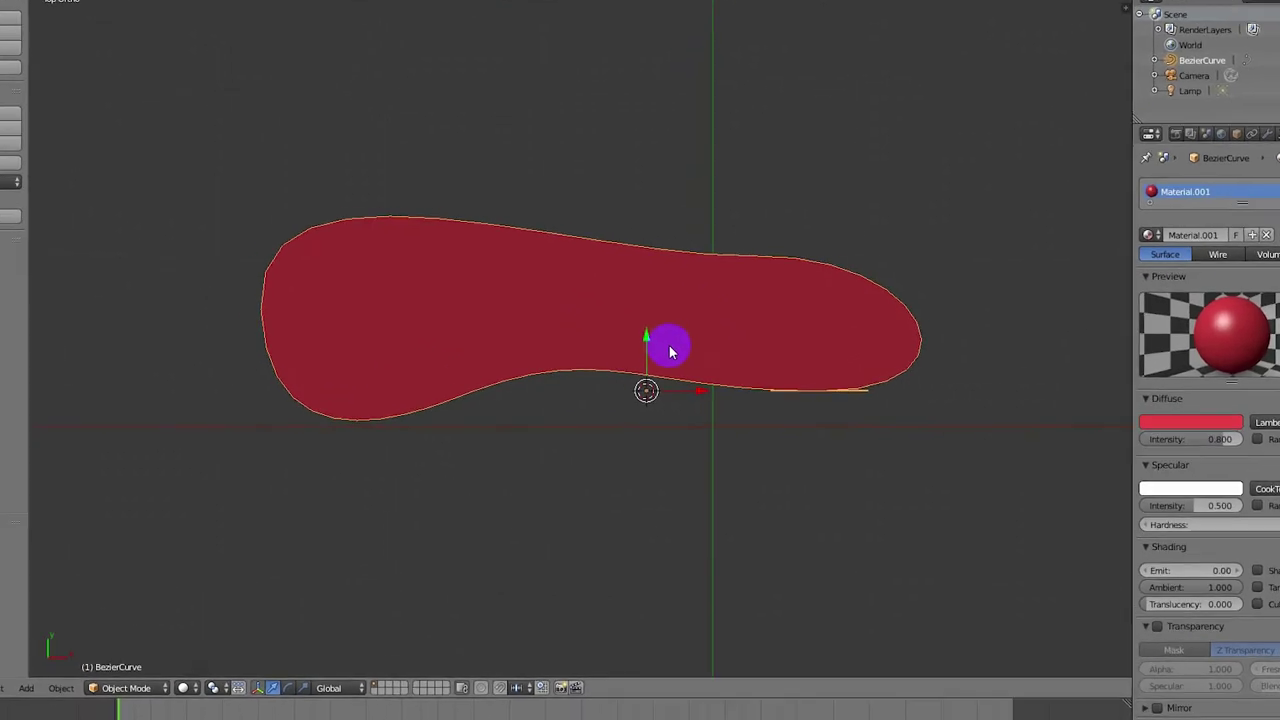
Step: Convert the red curve to a mesh with Mesh from Curve/Meta/Surf/Text and enter Edit Mode on it
{"action": "key", "text": "alt+c"}
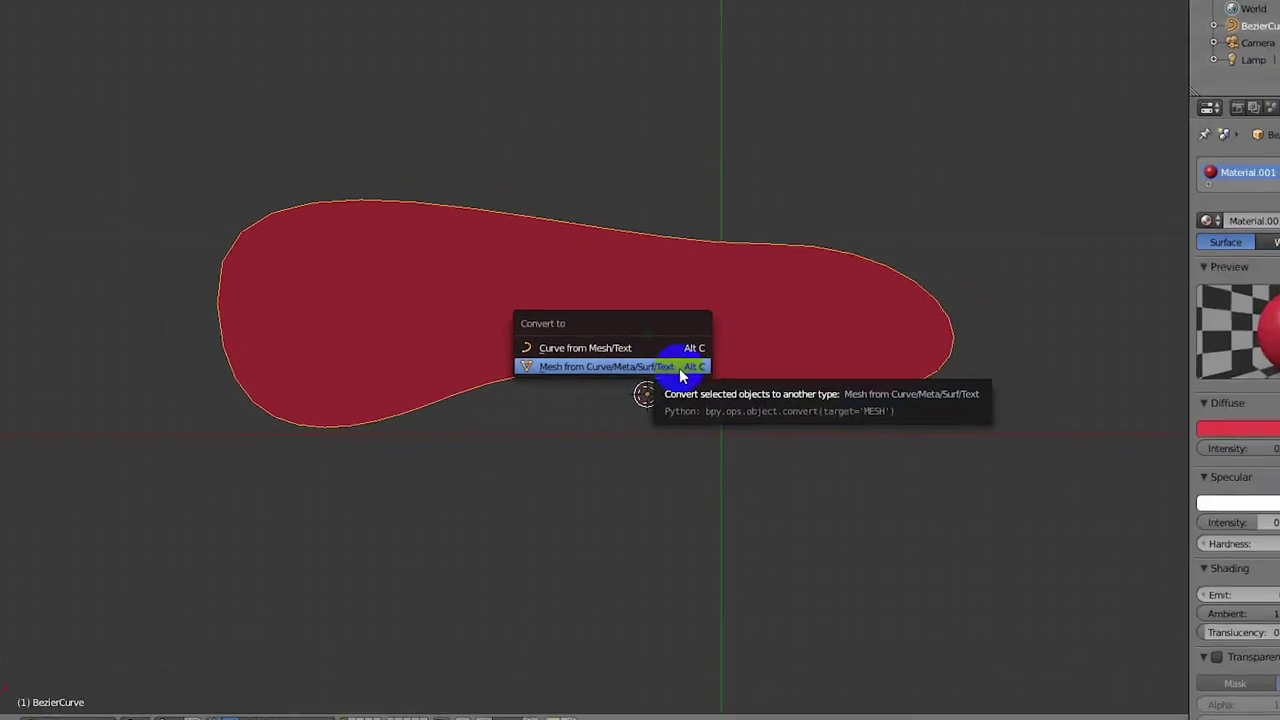
{"action": "left_click", "coordinate": [679, 367]}
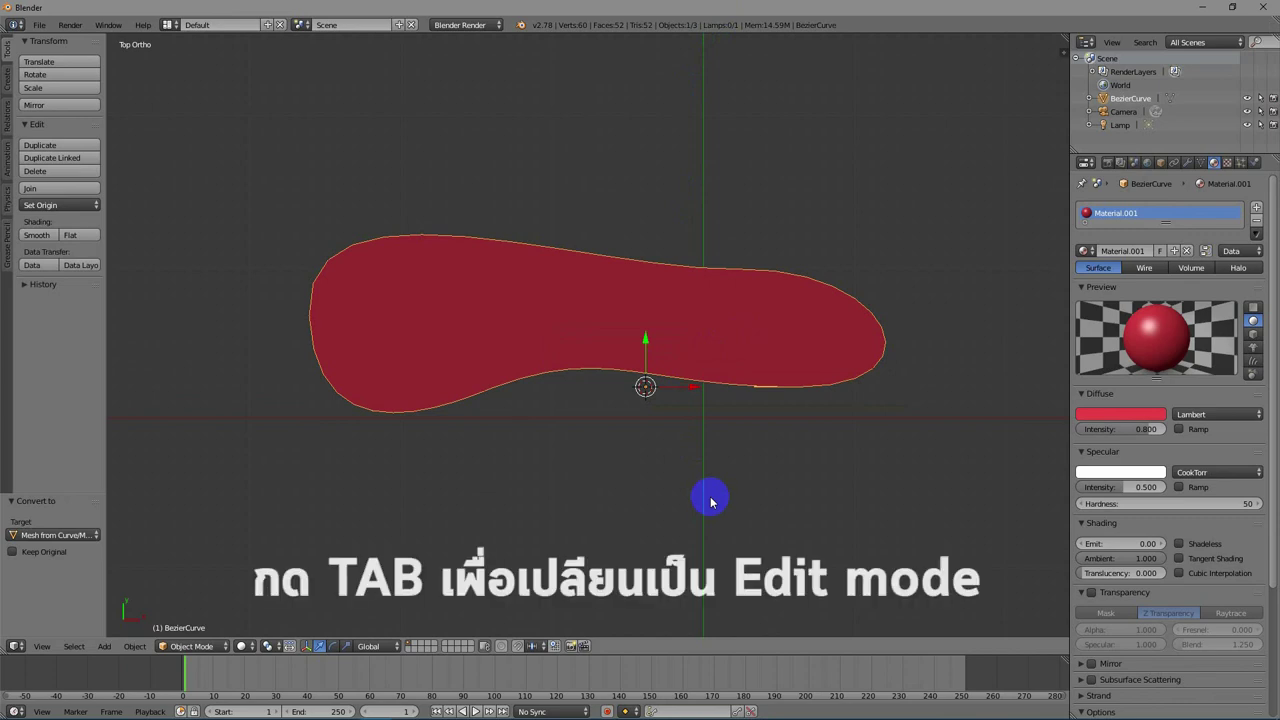
{"action": "key", "text": "Tab"}
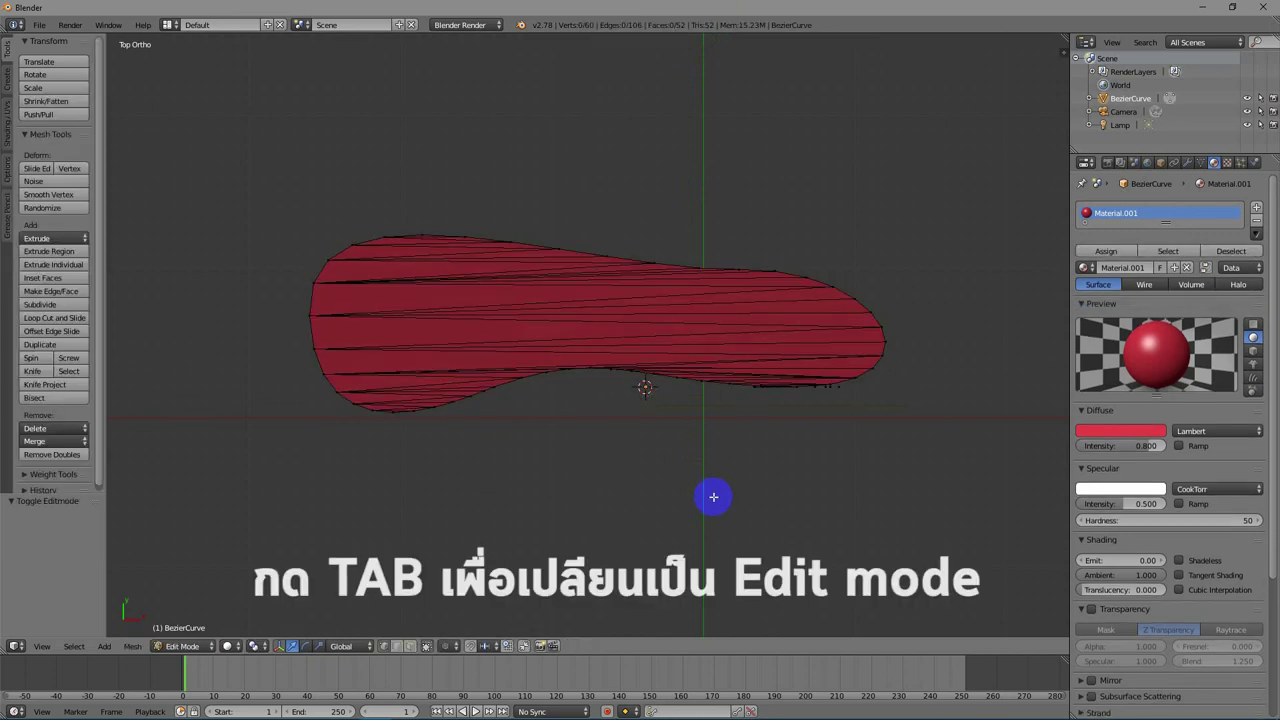